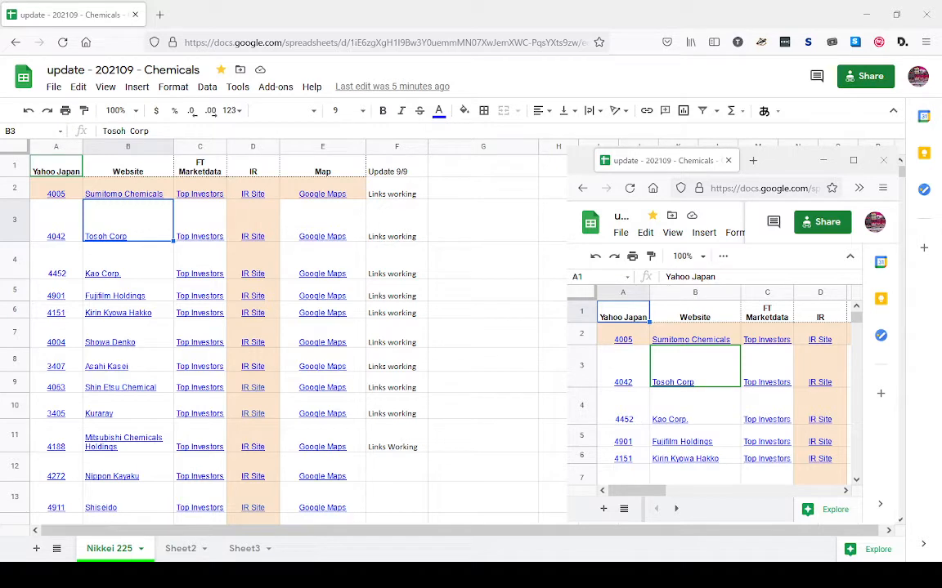
Open the stock page linked from cell A2, examine the part of its URL before the stock code, and return to the spreadsheet.
{"action": "left_click", "coordinate": [66, 192]}
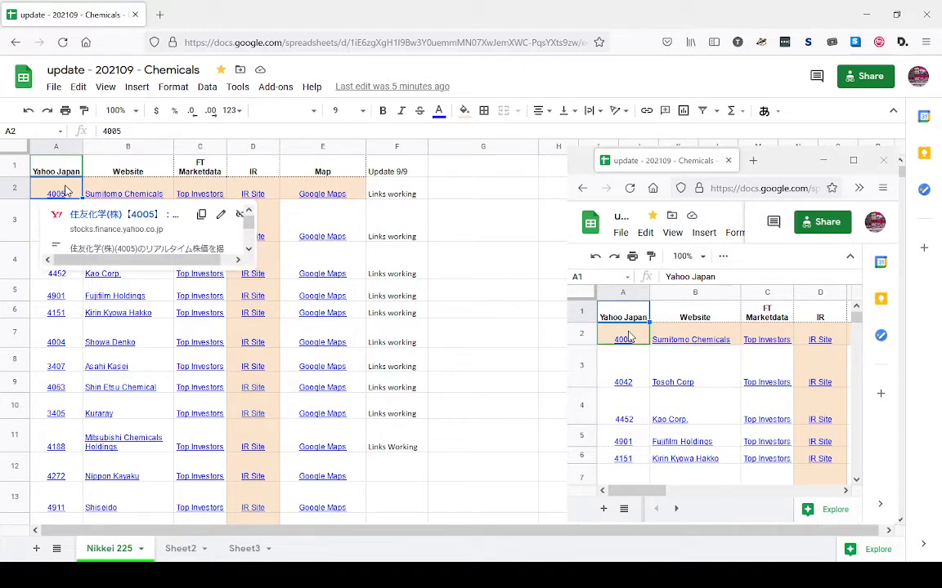
{"action": "double_click", "coordinate": [66, 191]}
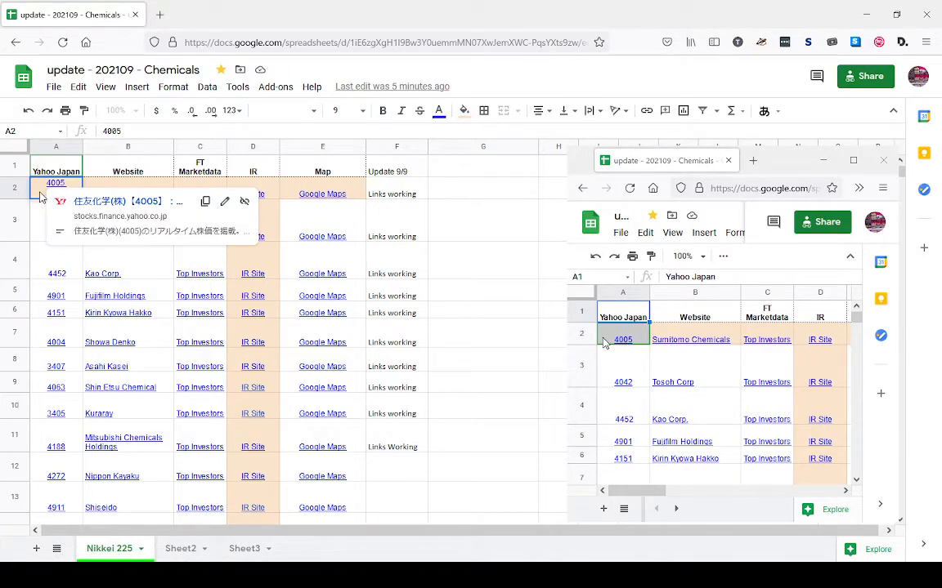
{"action": "left_click", "coordinate": [134, 202]}
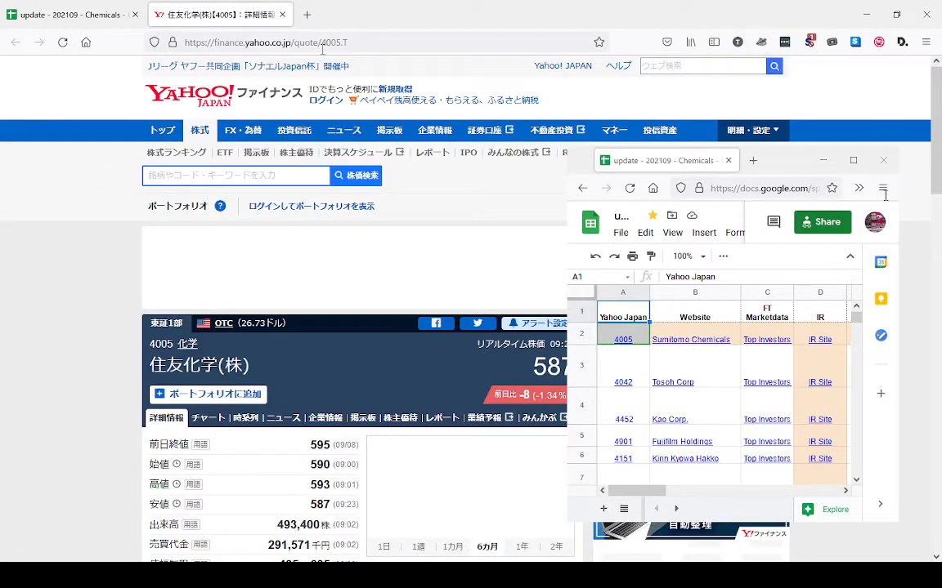
{"action": "left_click_drag", "start_coordinate": [321, 42], "coordinate": [116, 39]}
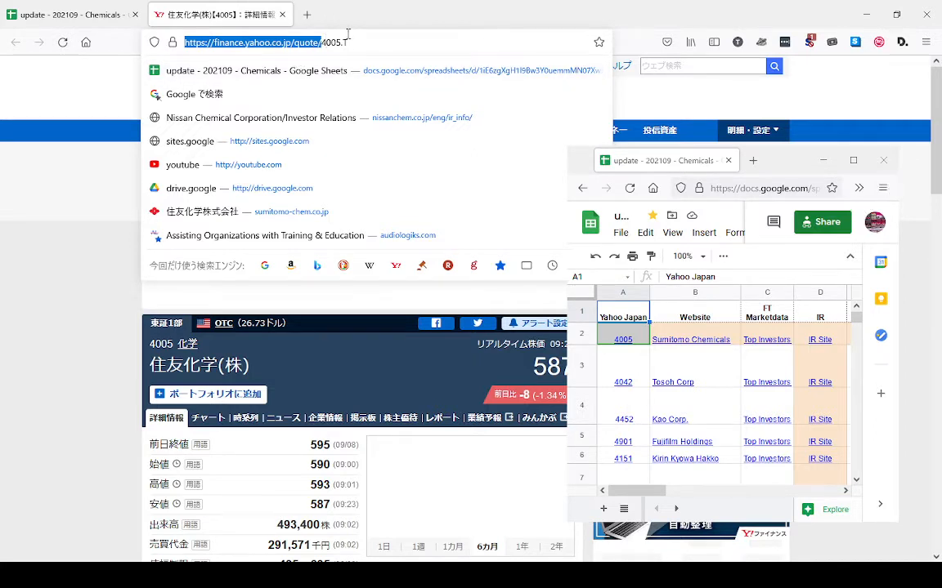
{"action": "left_click", "coordinate": [90, 195]}
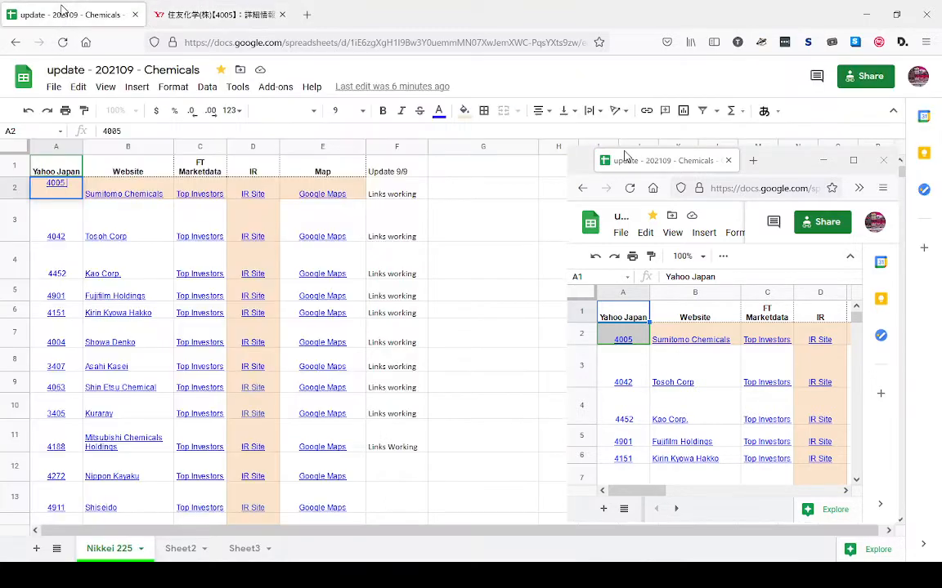
{"action": "left_click", "coordinate": [62, 14]}
Enter an empty =HYPERLINK() formula in cell G2.
{"action": "left_click", "coordinate": [506, 193]}
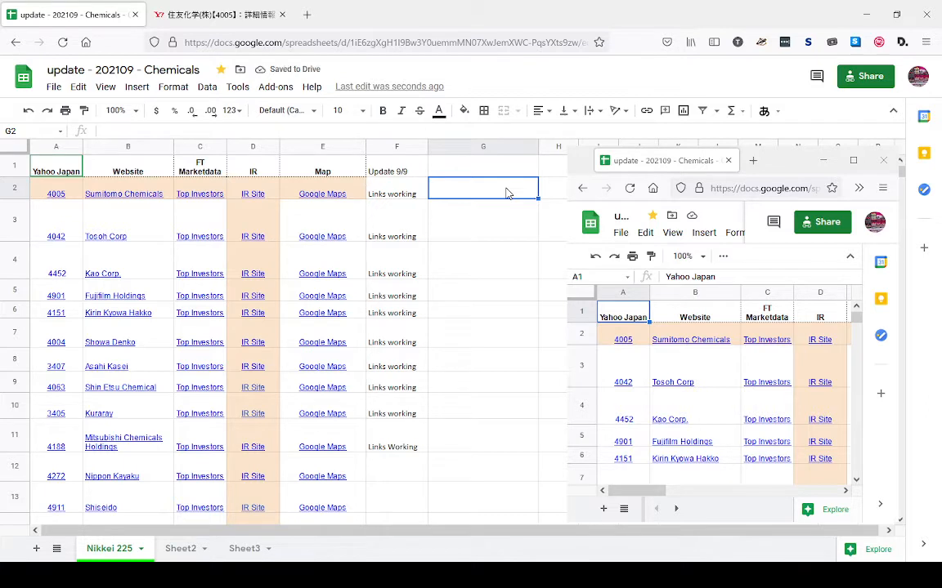
{"action": "type", "text": "="}
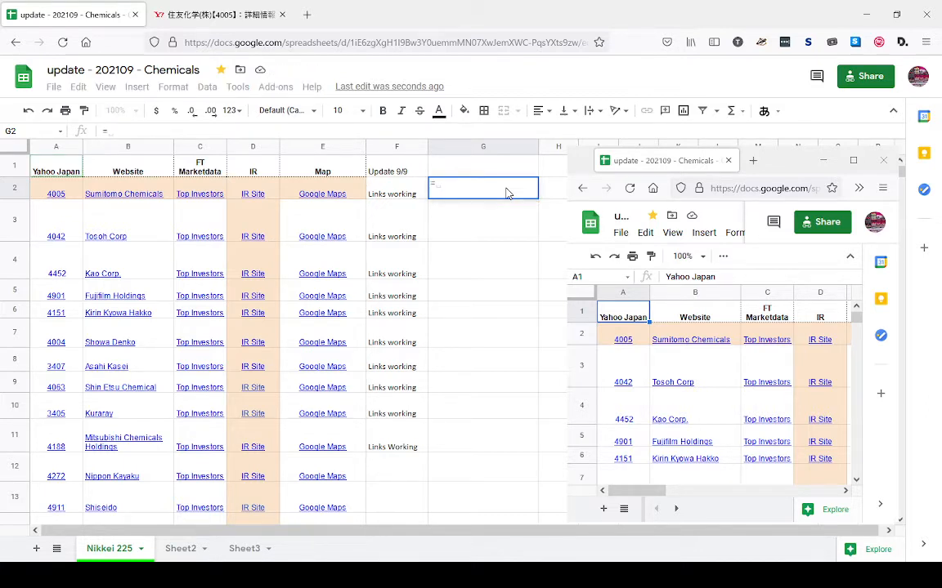
{"action": "type", "text": "HYPER"}
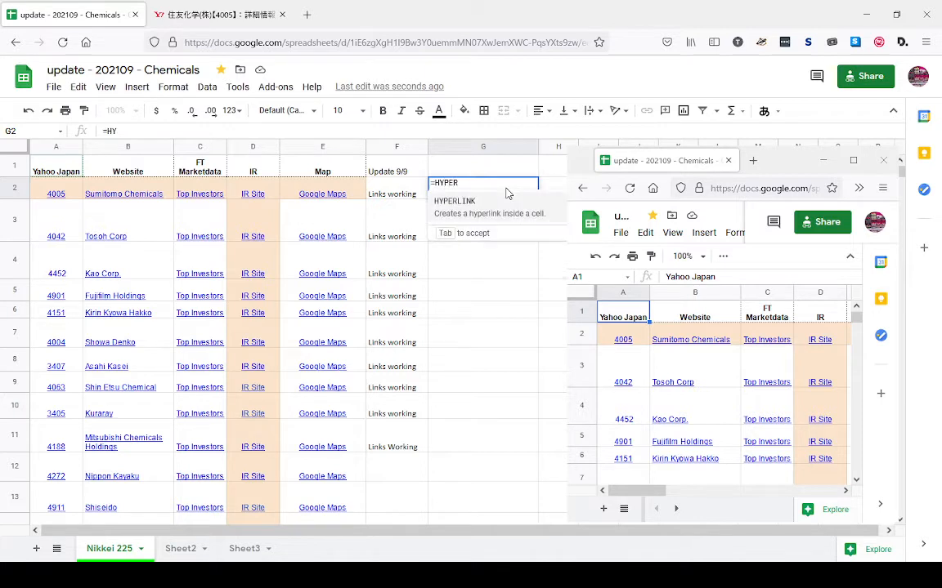
{"action": "type", "text": "LINK()"}
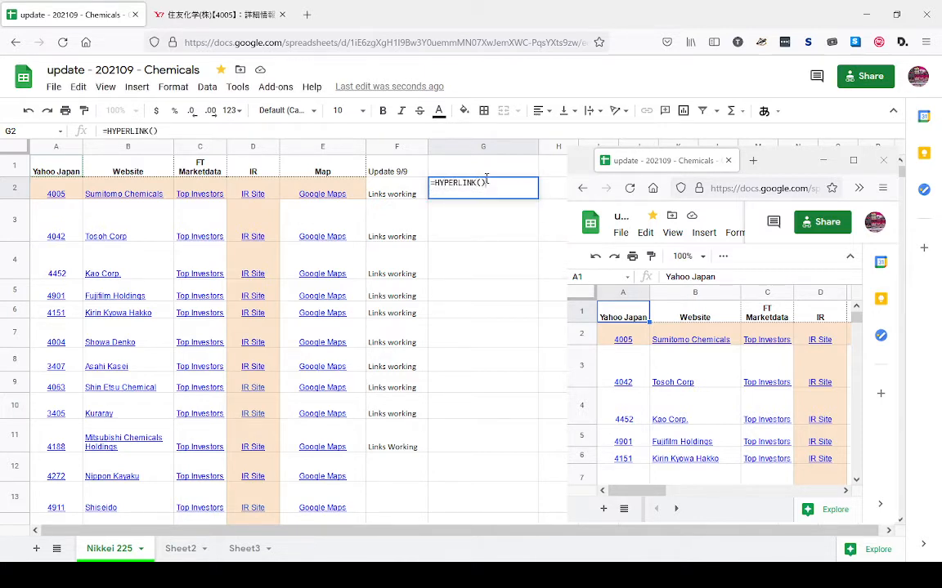
{"action": "left_click", "coordinate": [479, 183]}
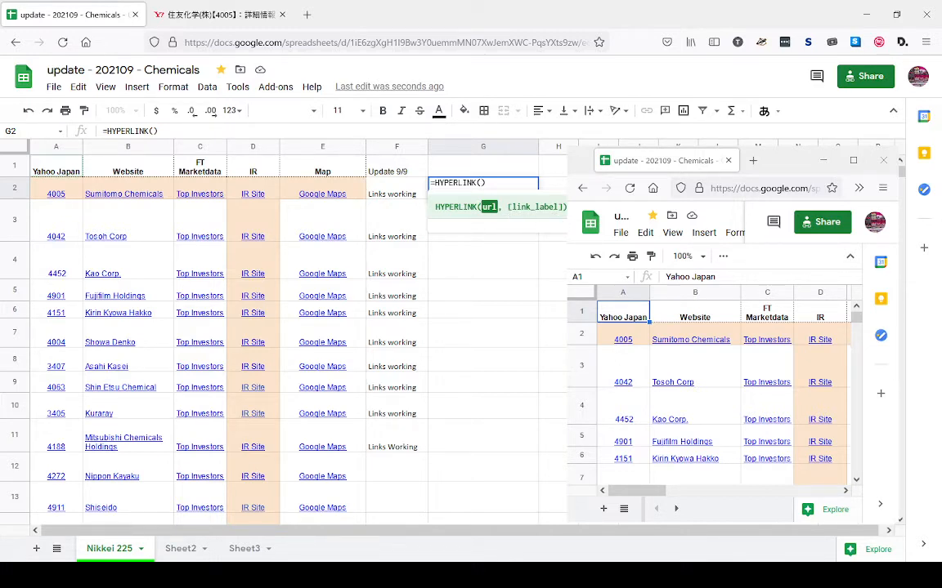
{"action": "type", "text": "I6"}
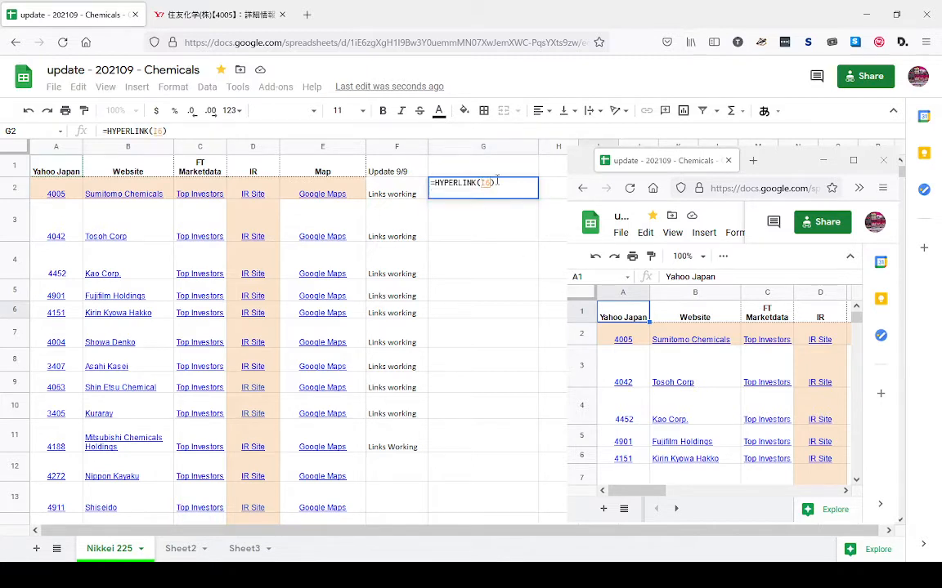
{"action": "key", "text": "BackSpace"}
{"action": "key", "text": "BackSpace"}
{"action": "key", "text": "Return"}
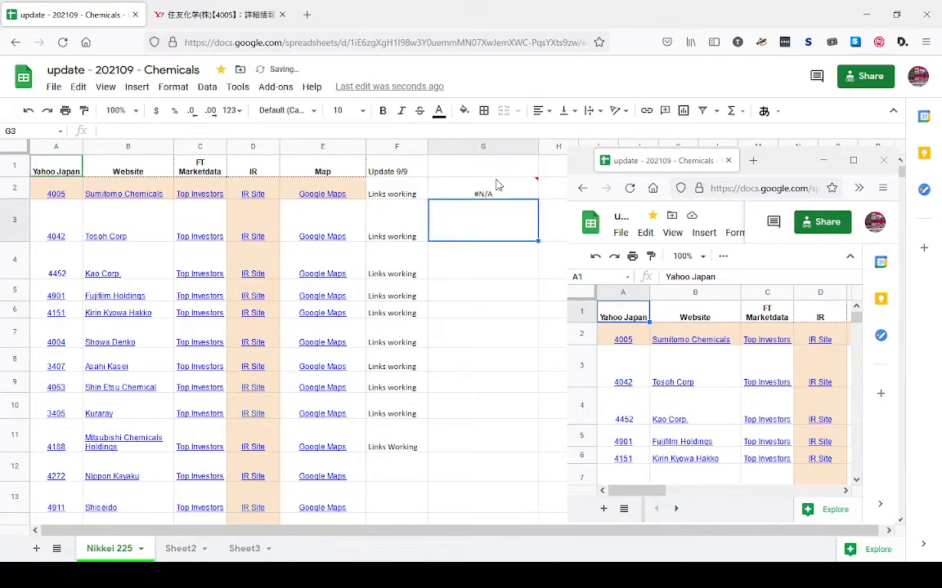
{"action": "left_click", "coordinate": [494, 188]}
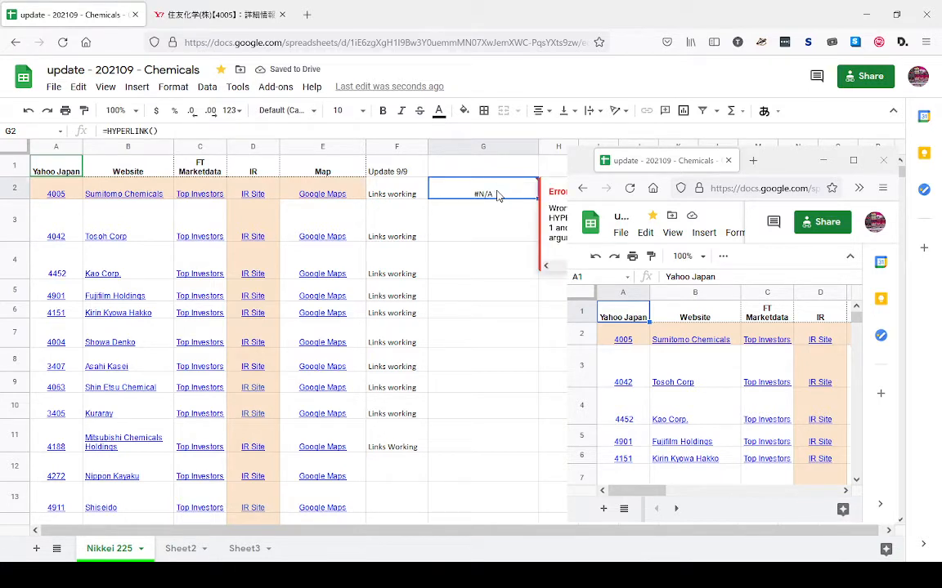
{"action": "left_click", "coordinate": [65, 188]}
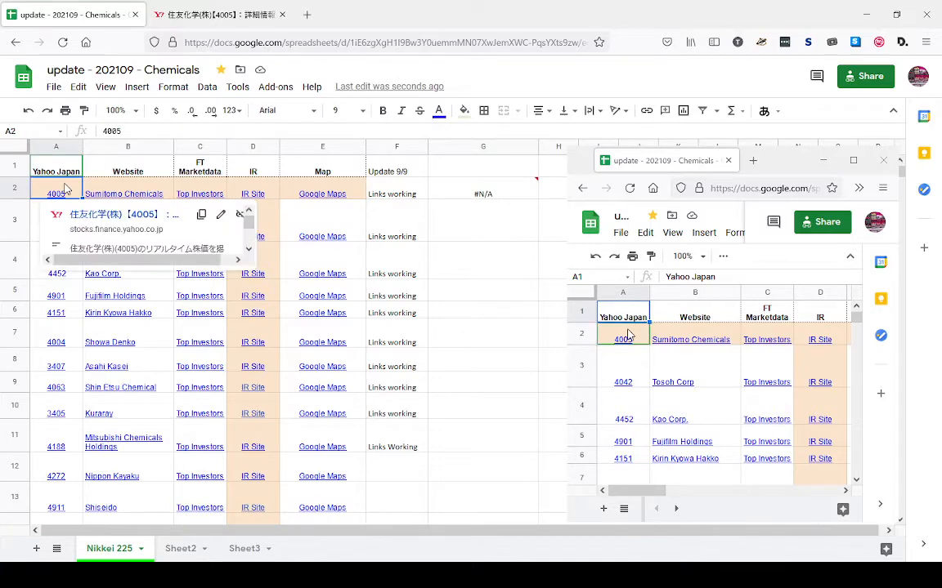
{"action": "double_click", "coordinate": [65, 184]}
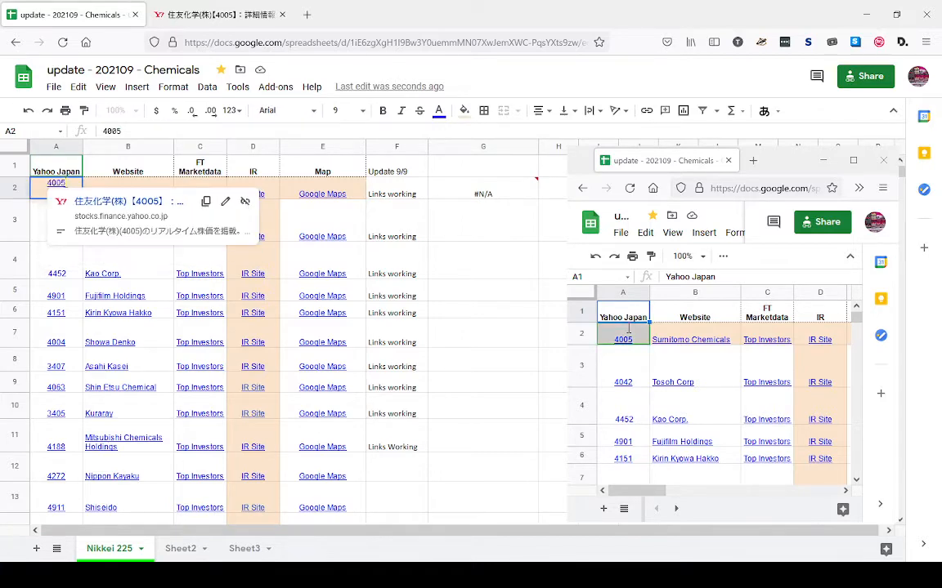
{"action": "left_click", "coordinate": [221, 15]}
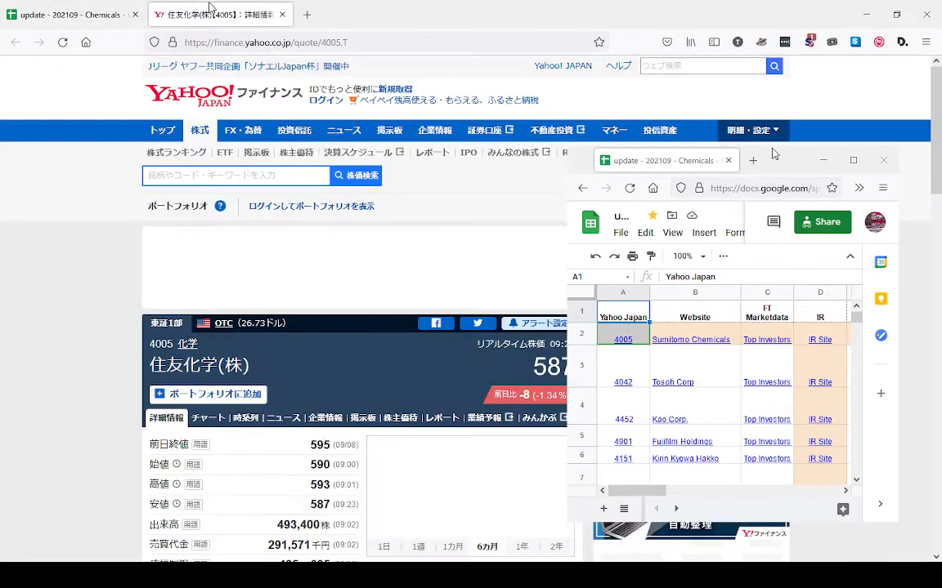
{"action": "left_click_drag", "start_coordinate": [320, 42], "coordinate": [191, 47]}
{"action": "key", "text": "ctrl+c"}
{"action": "right_click", "coordinate": [215, 45]}
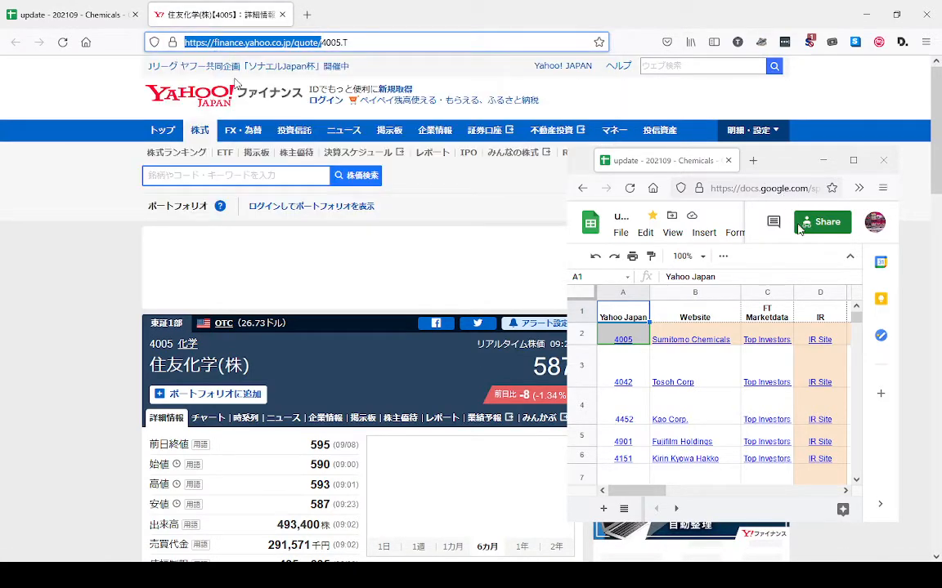
{"action": "left_click", "coordinate": [247, 121]}
{"action": "left_click", "coordinate": [92, 14]}
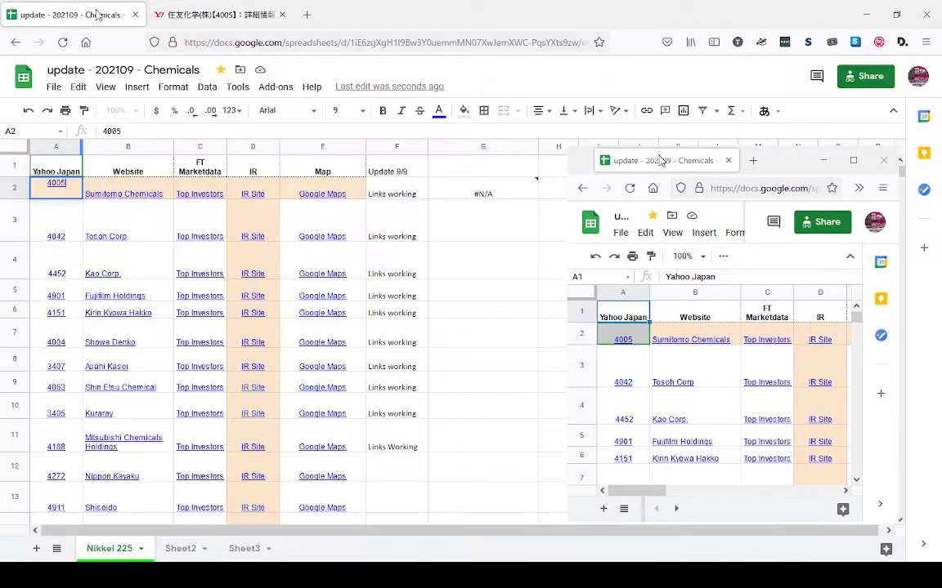
{"action": "left_click", "coordinate": [498, 195]}
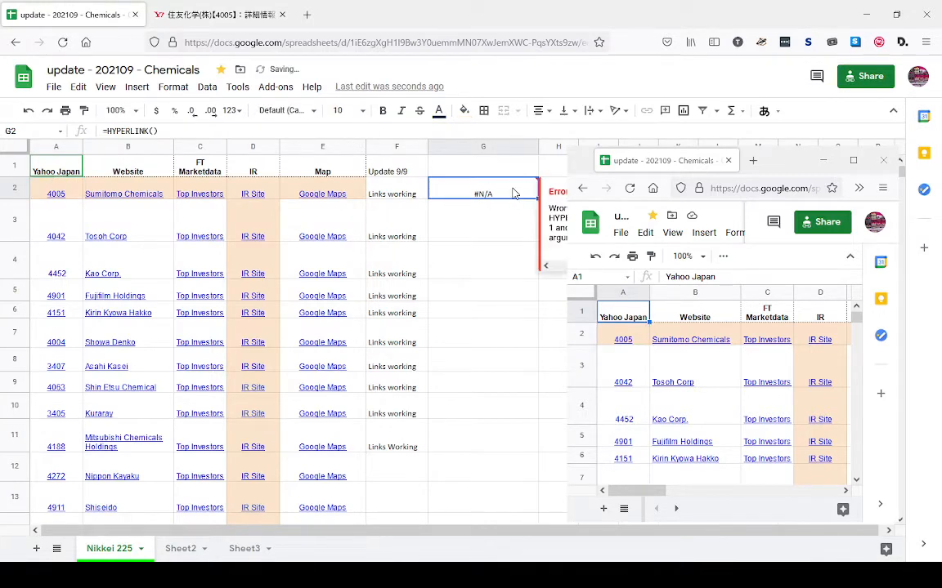
{"action": "double_click", "coordinate": [508, 193]}
{"action": "left_click", "coordinate": [481, 183]}
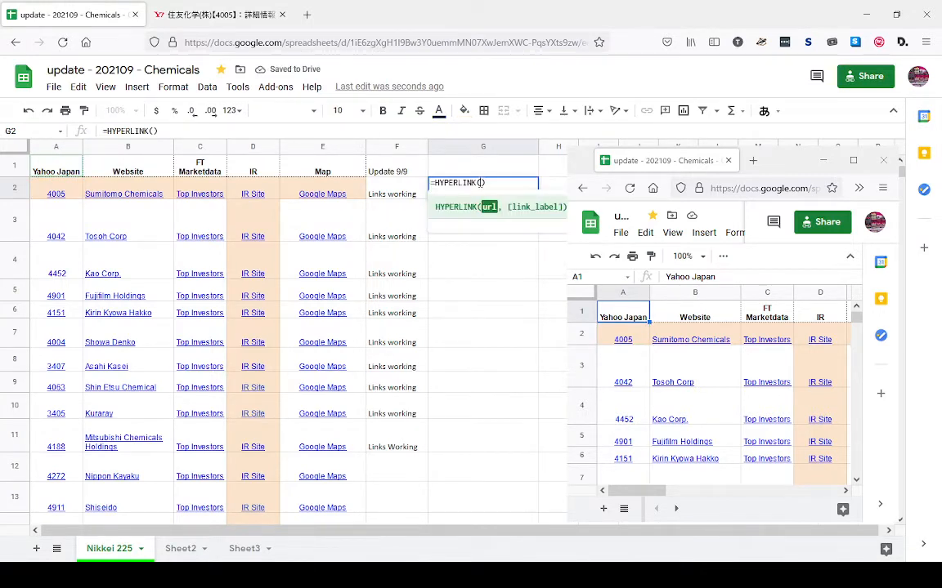
{"action": "type", "text": "\"\""}
{"action": "key", "text": "ctrl+v"}
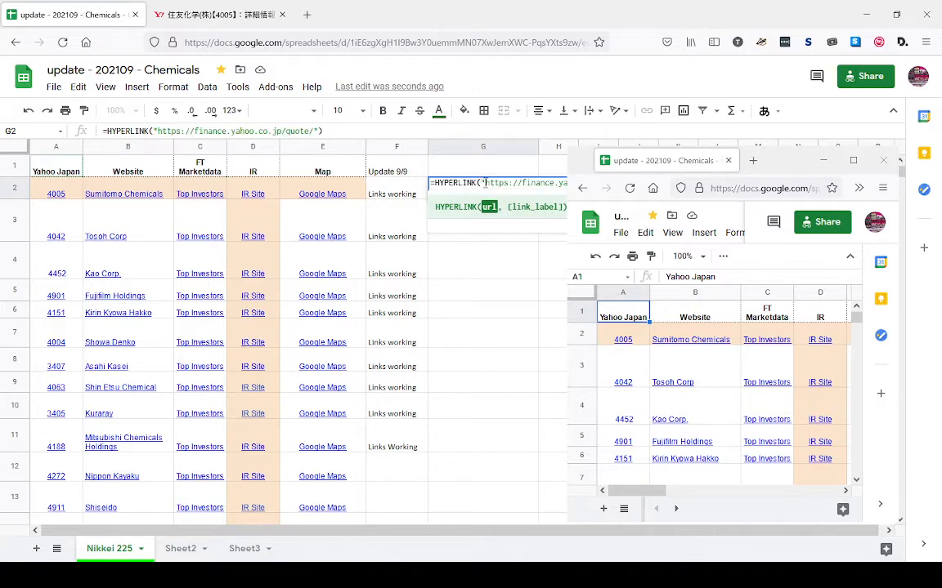
Append &4005 after the quoted base URL in G2's formula.
{"action": "left_click", "coordinate": [319, 132]}
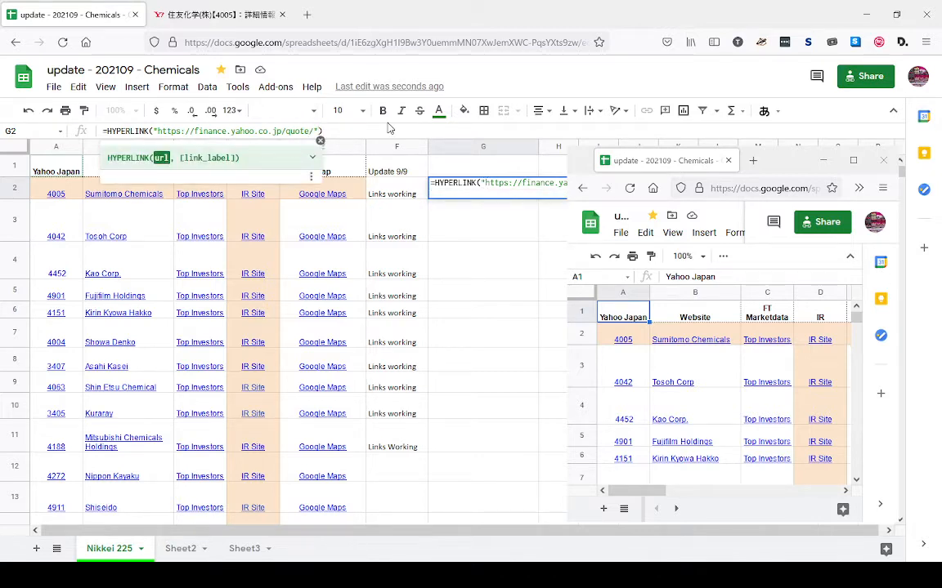
{"action": "type", "text": "&"}
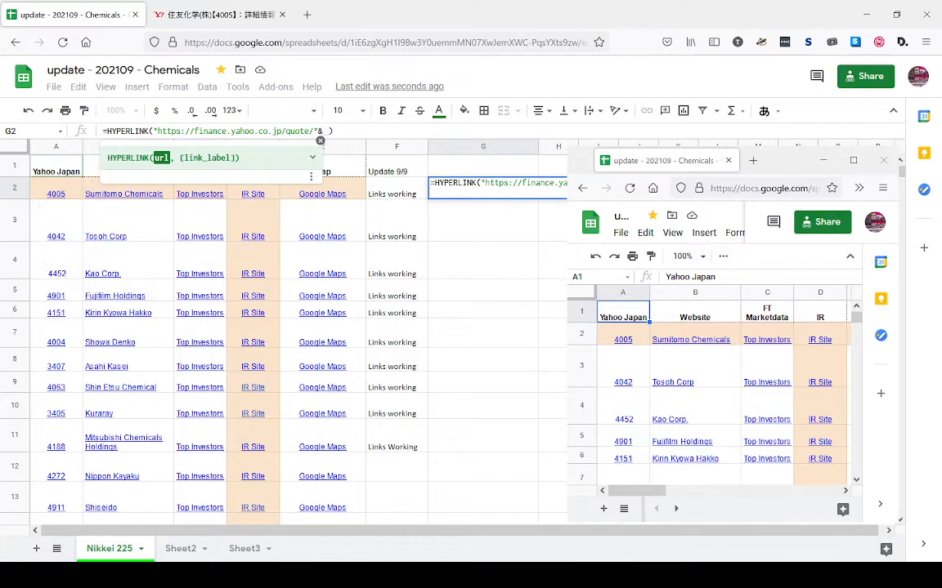
{"action": "type", "text": "405"}
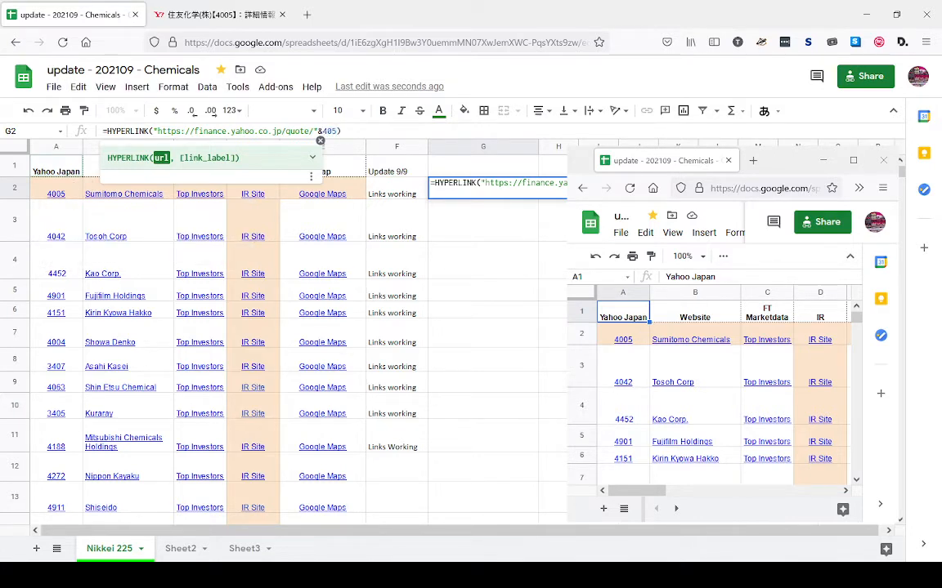
{"action": "key", "text": "BackSpace"}
{"action": "type", "text": "05"}
{"action": "type", "text": ":"}
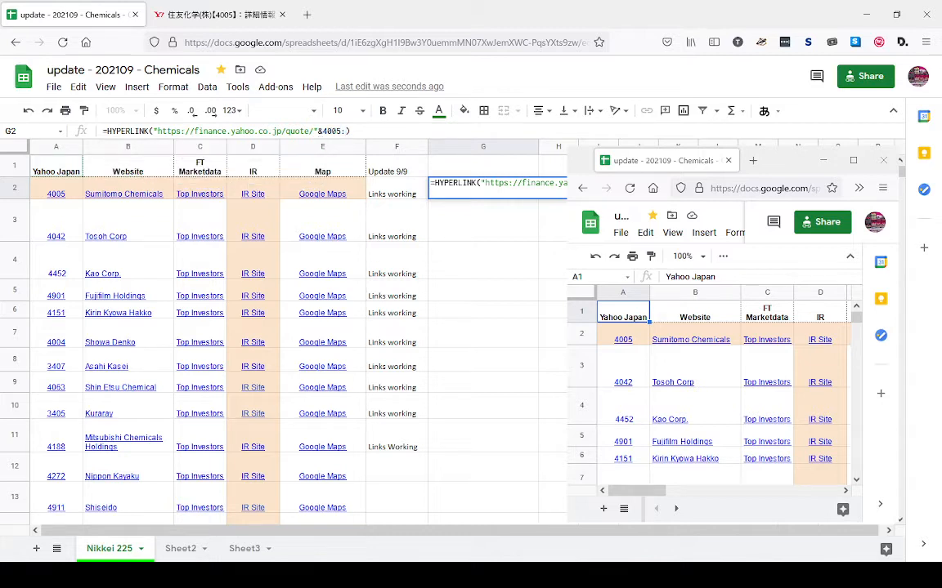
{"action": "key", "text": "BackSpace"}
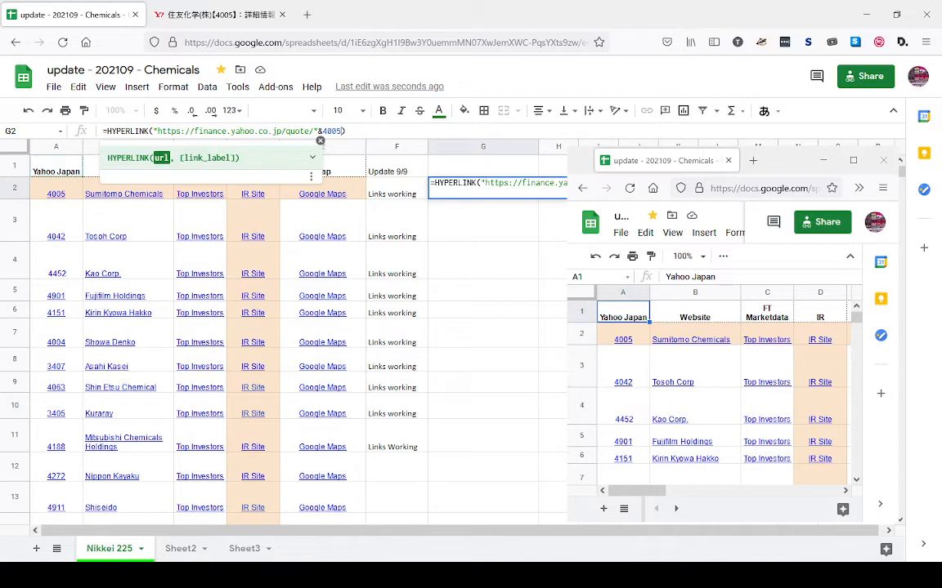
Add [LINK] as the link label argument of G2's HYPERLINK formula and commit the formula.
{"action": "type", "text": ","}
{"action": "key", "text": "BackSpace"}
{"action": "type", "text": "["}
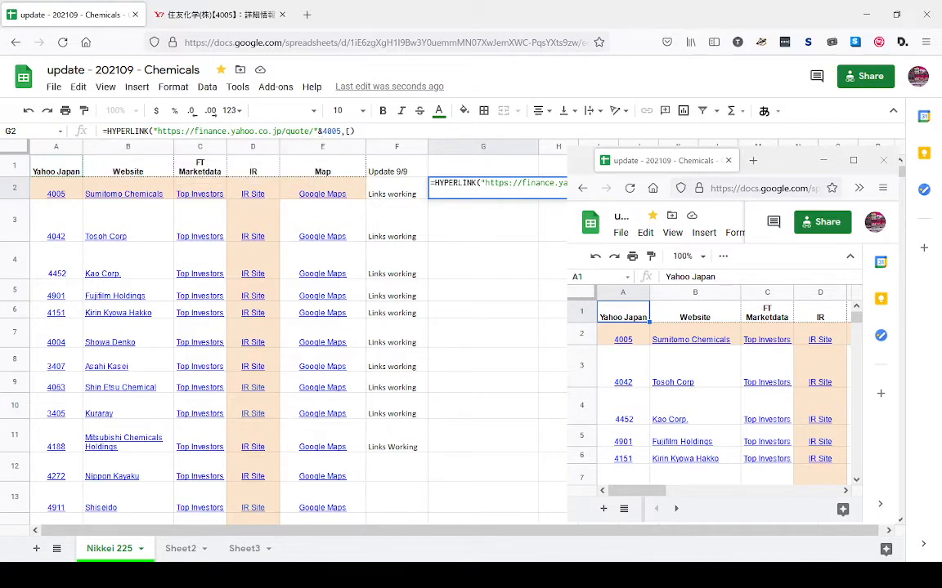
{"action": "type", "text": "LINK]"}
{"action": "key", "text": "Return"}
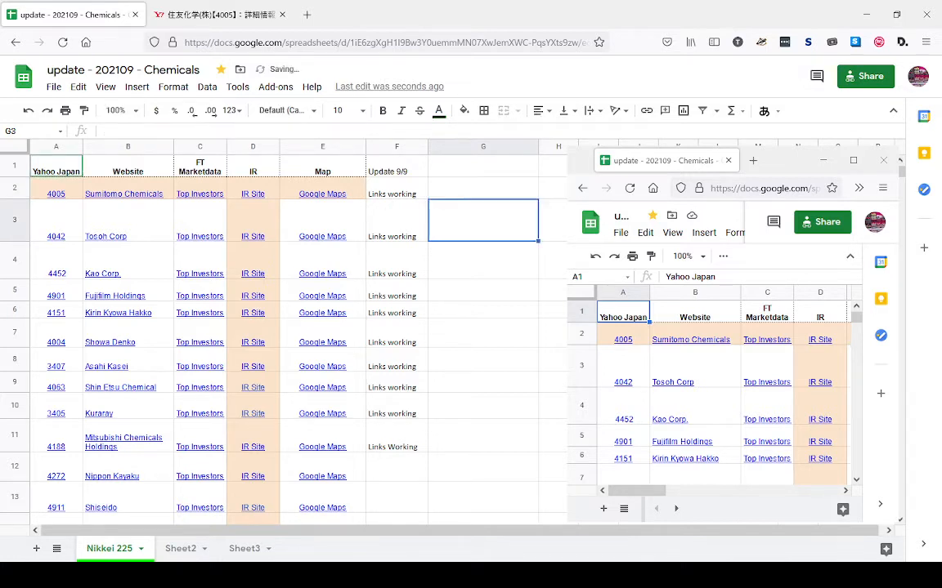
{"action": "left_click", "coordinate": [479, 193]}
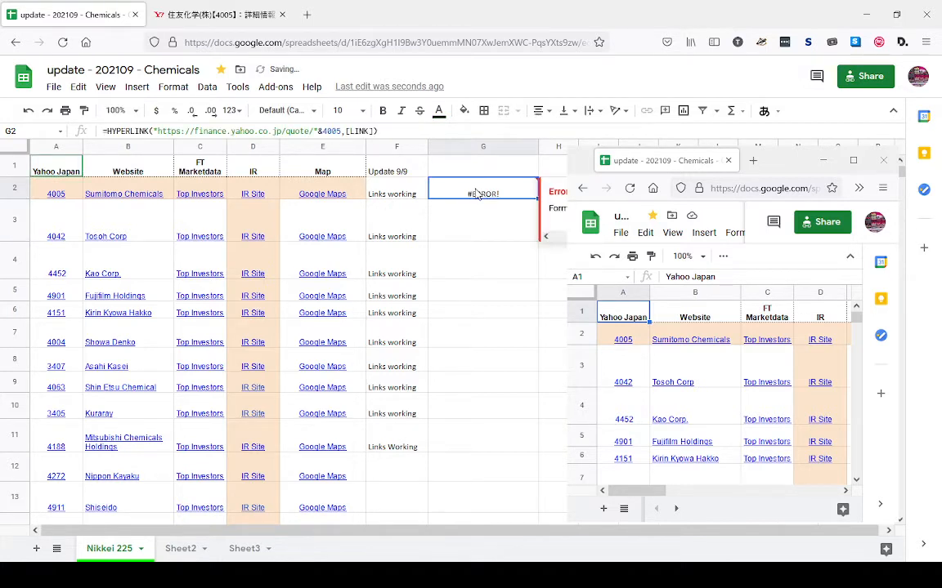
Remove the square brackets around LINK in G2's HYPERLINK formula, keep the comma separator, and commit the formula.
{"action": "left_click", "coordinate": [350, 130]}
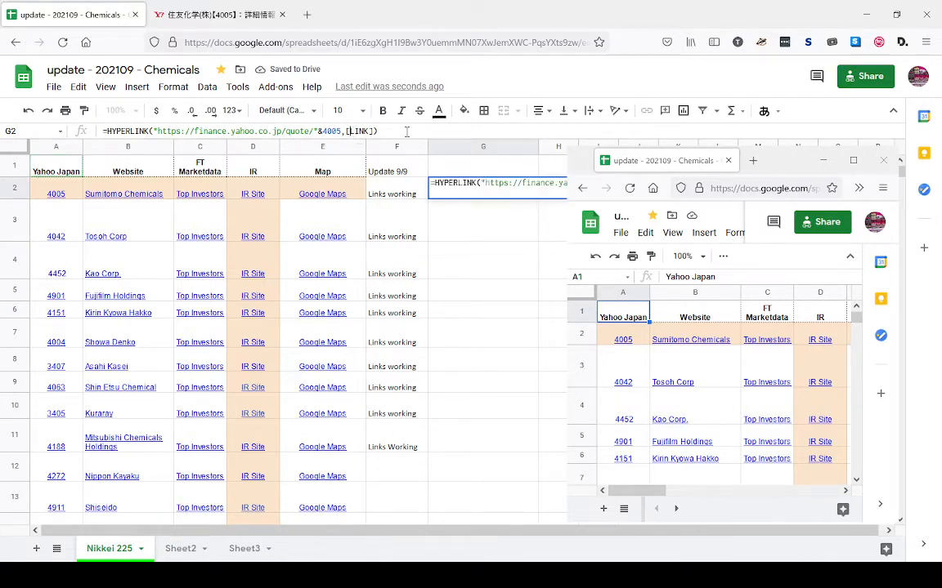
{"action": "key", "text": "BackSpace"}
{"action": "key", "text": "BackSpace"}
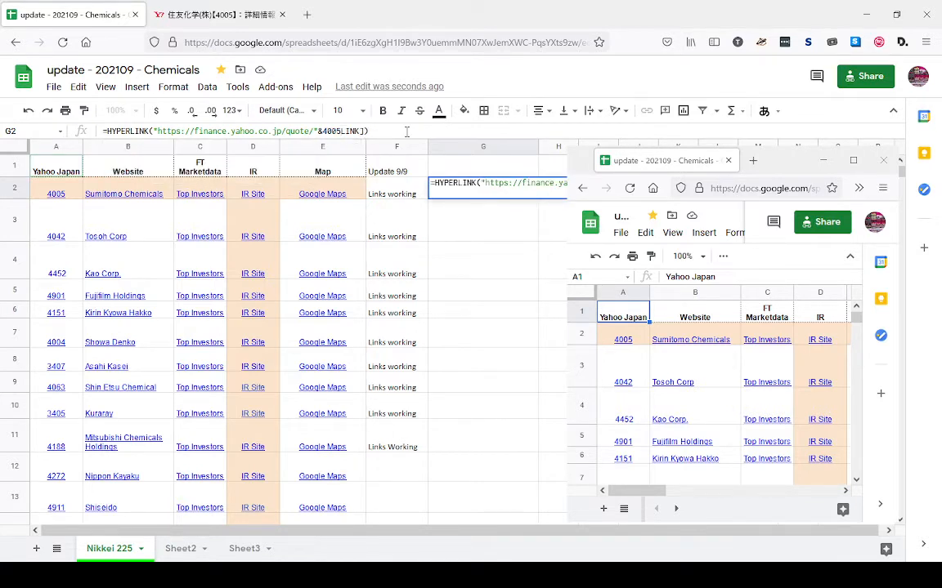
{"action": "type", "text": ","}
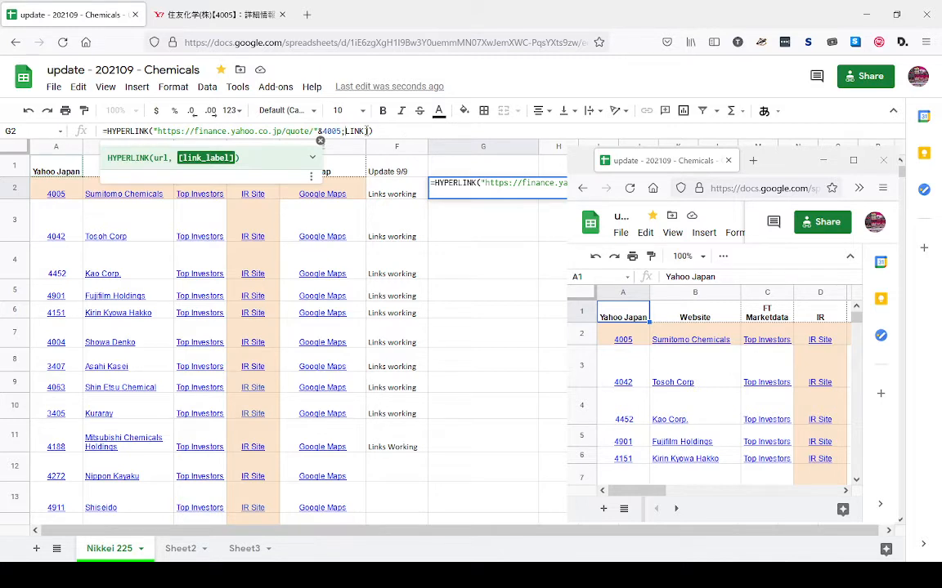
{"action": "left_click", "coordinate": [383, 132]}
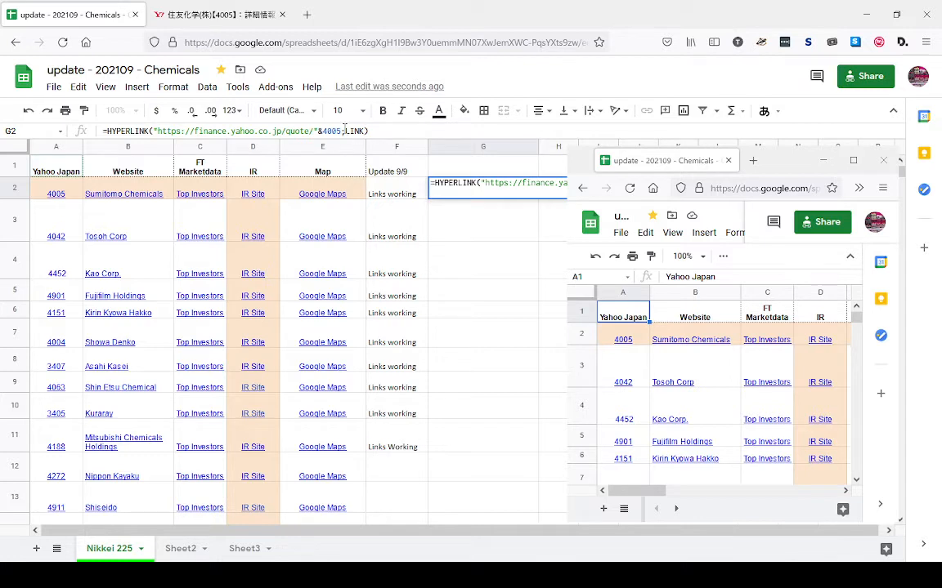
{"action": "key", "text": "Return"}
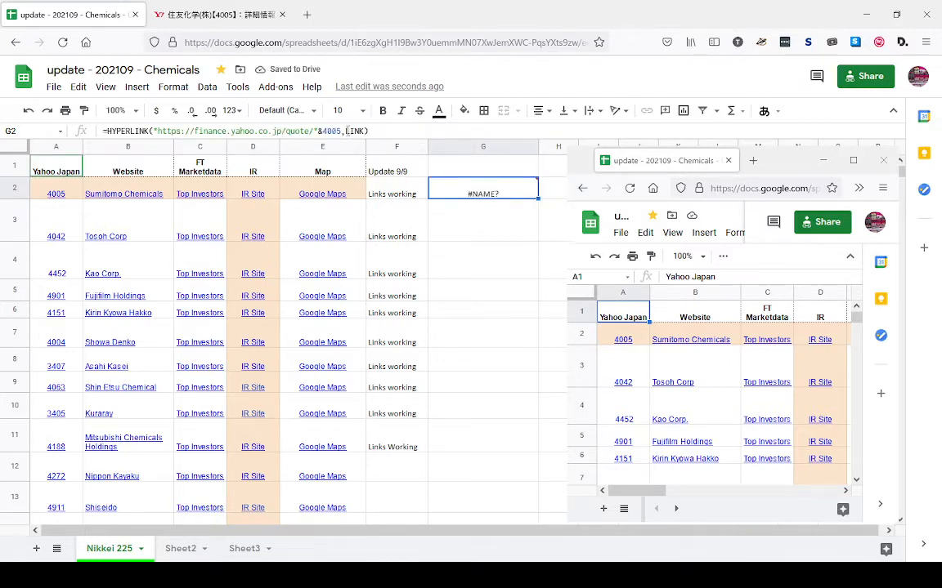
Enclose the LINK label in double quotes in G2's HYPERLINK formula, commit it and reselect G2.
{"action": "left_click", "coordinate": [345, 131]}
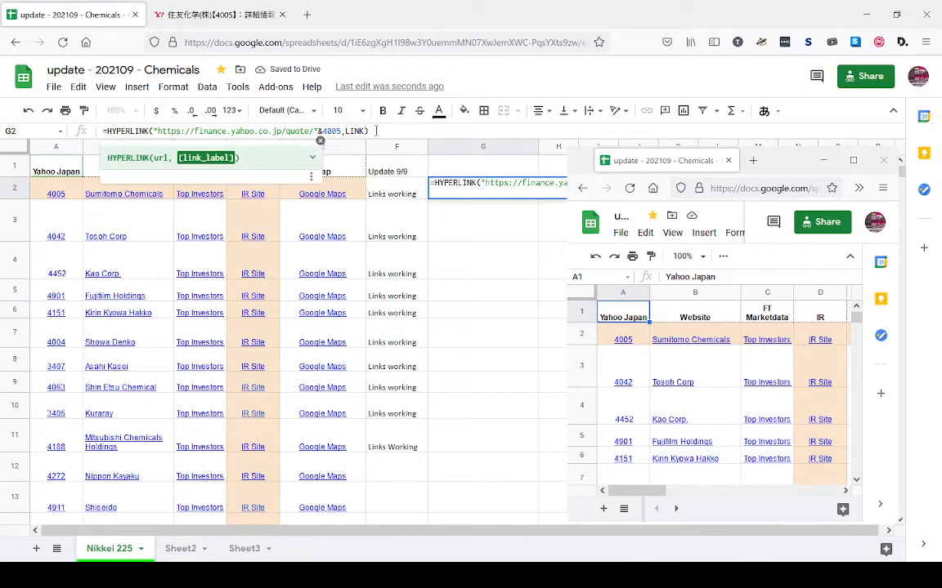
{"action": "type", "text": "\"LINK\""}
{"action": "left_click", "coordinate": [156, 130]}
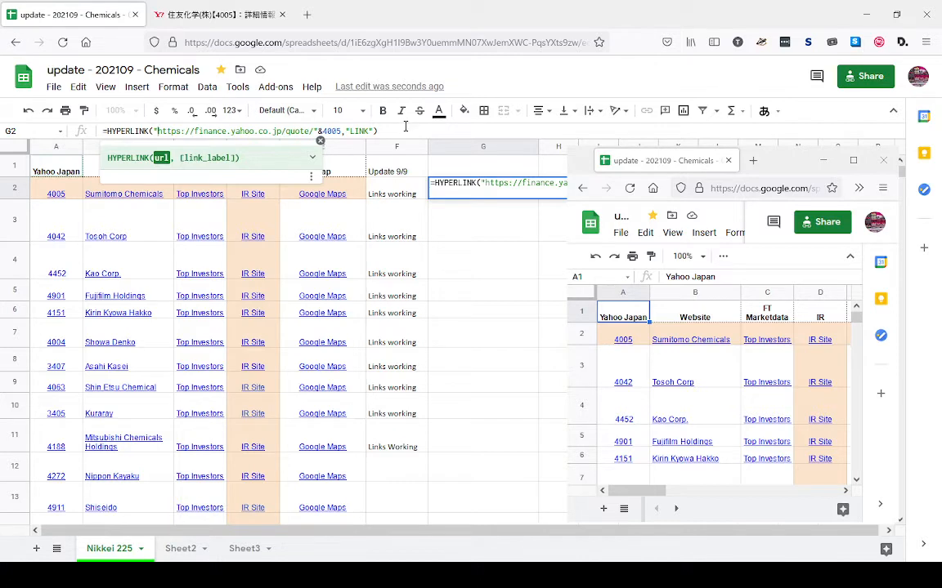
{"action": "key", "text": "Return"}
{"action": "left_click", "coordinate": [473, 190]}
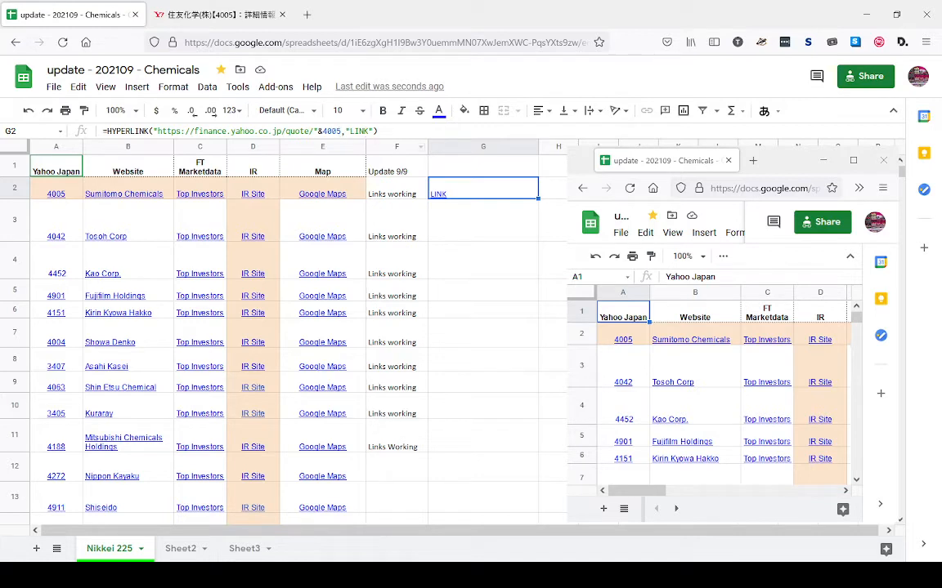
Test G2's link by opening its Yahoo Japan quote page, look over the page and return to the spreadsheet.
{"action": "left_click", "coordinate": [757, 260]}
{"action": "mouse_move", "coordinate": [439, 193]}
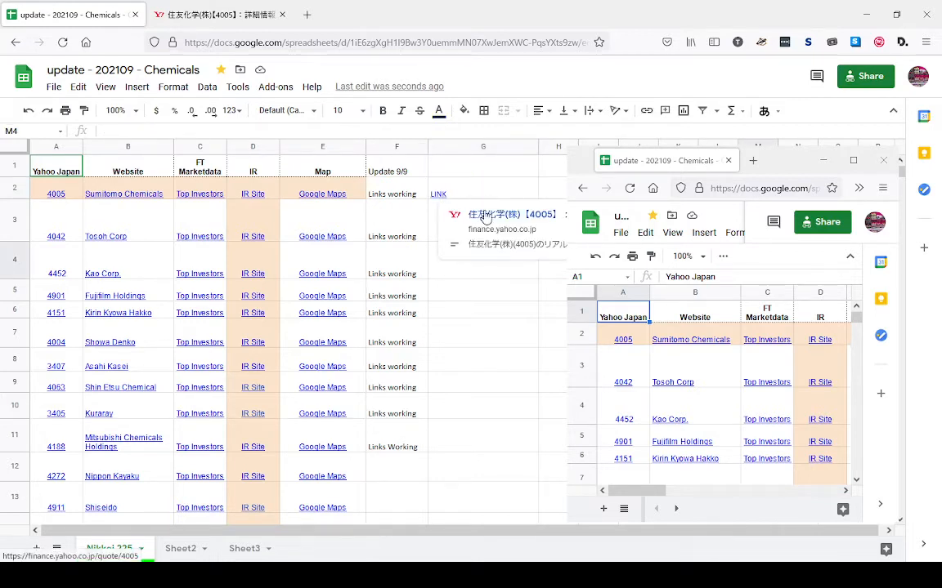
{"action": "left_click", "coordinate": [484, 215]}
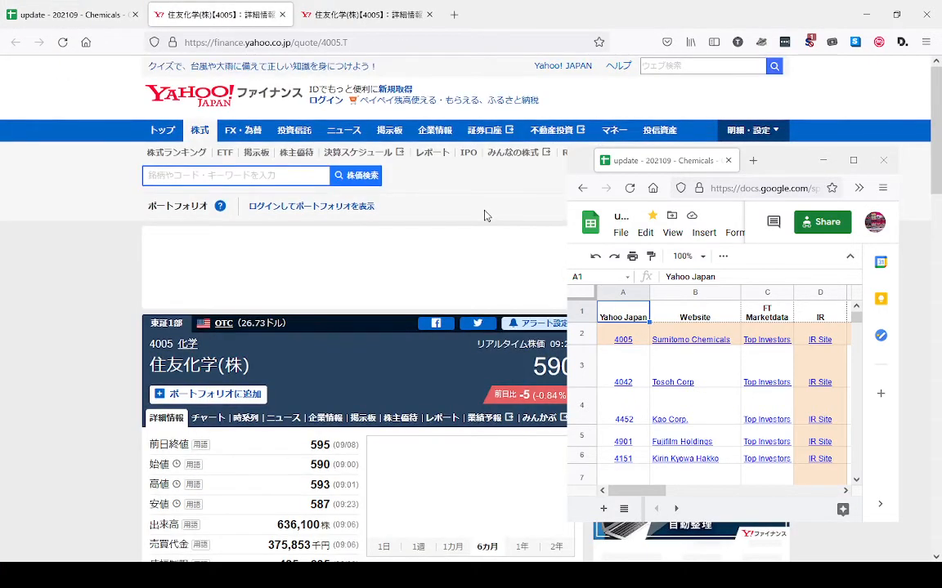
{"action": "scroll", "coordinate": [434, 353], "scroll_direction": "down", "scroll_amount": 3}
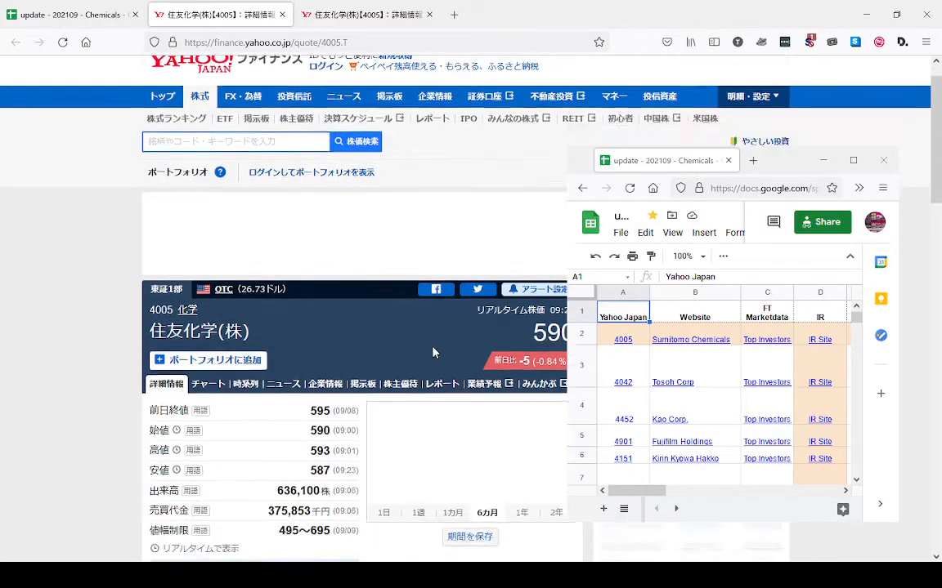
{"action": "scroll", "coordinate": [434, 352], "scroll_direction": "down", "scroll_amount": 3}
{"action": "scroll", "coordinate": [434, 352], "scroll_direction": "up", "scroll_amount": 6}
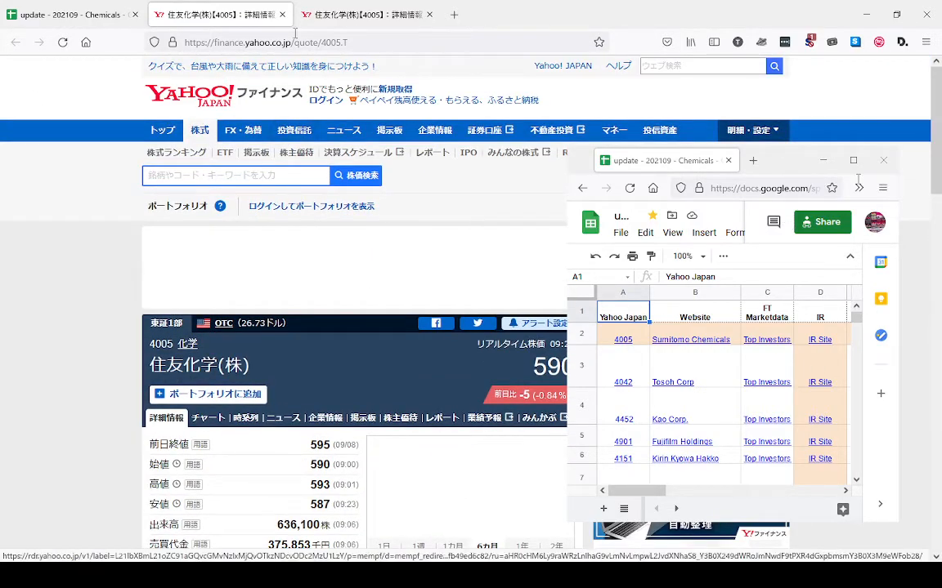
{"action": "left_click", "coordinate": [94, 12]}
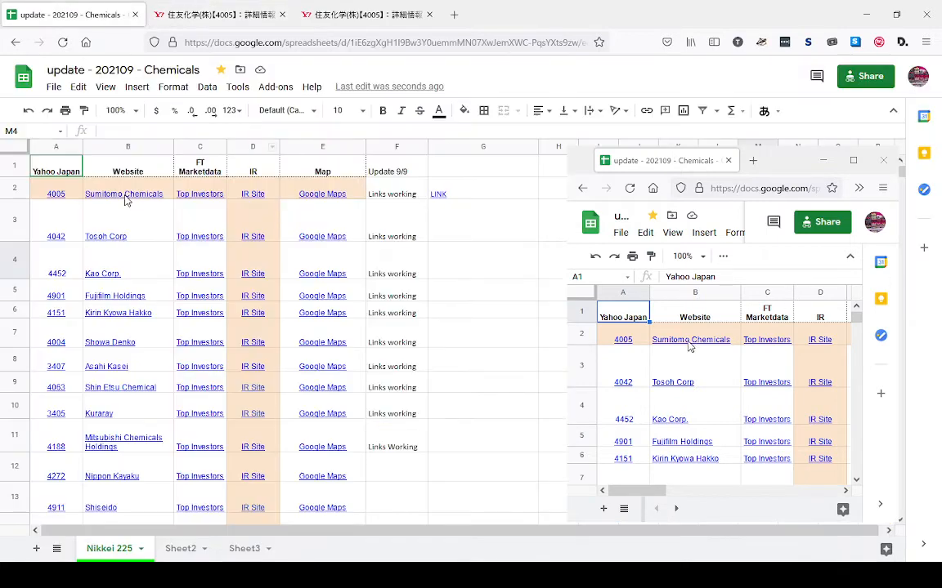
Open the Sumitomo Chemicals website link in row 2 to check its page, and return to the spreadsheet.
{"action": "mouse_move", "coordinate": [124, 200]}
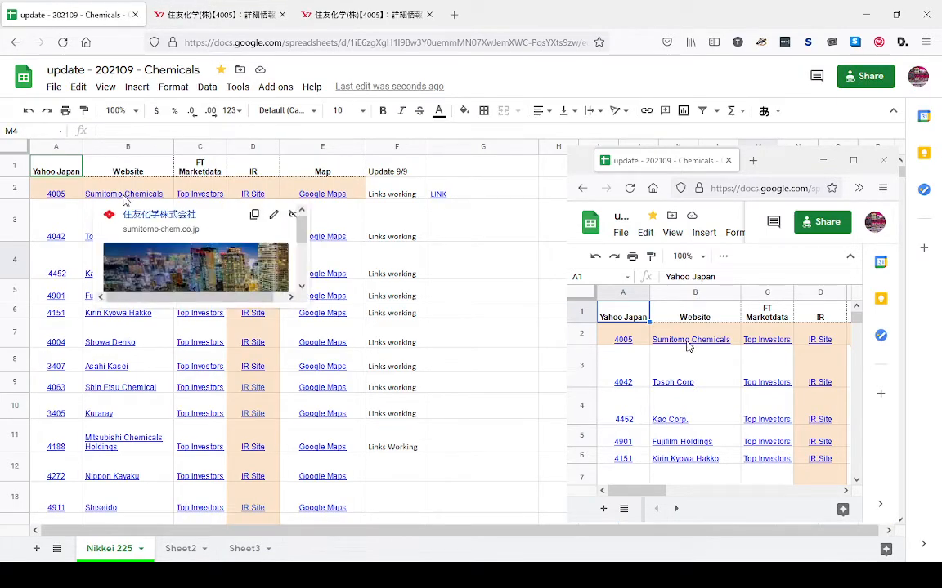
{"action": "left_click", "coordinate": [135, 215]}
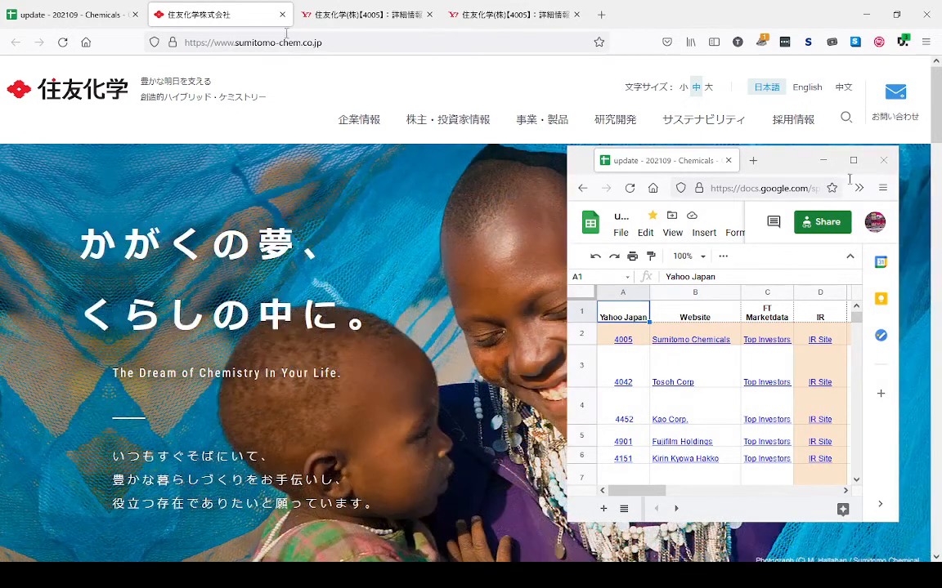
{"action": "left_click", "coordinate": [98, 9]}
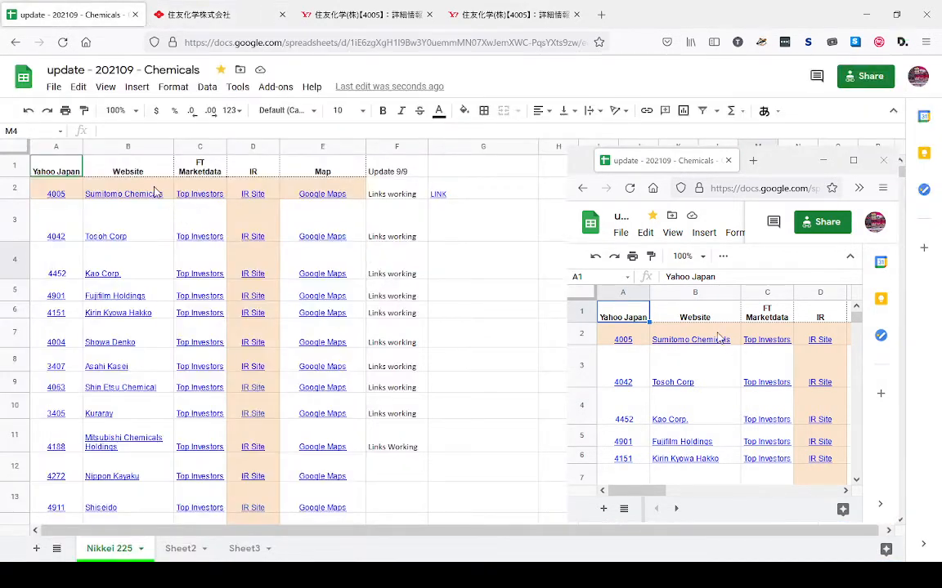
{"action": "mouse_move", "coordinate": [214, 190]}
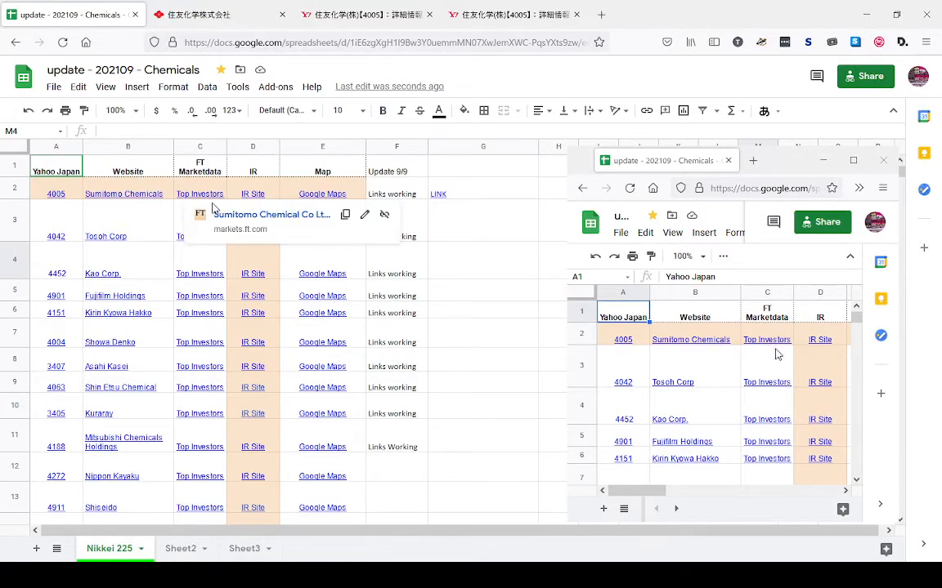
{"action": "left_click", "coordinate": [217, 217]}
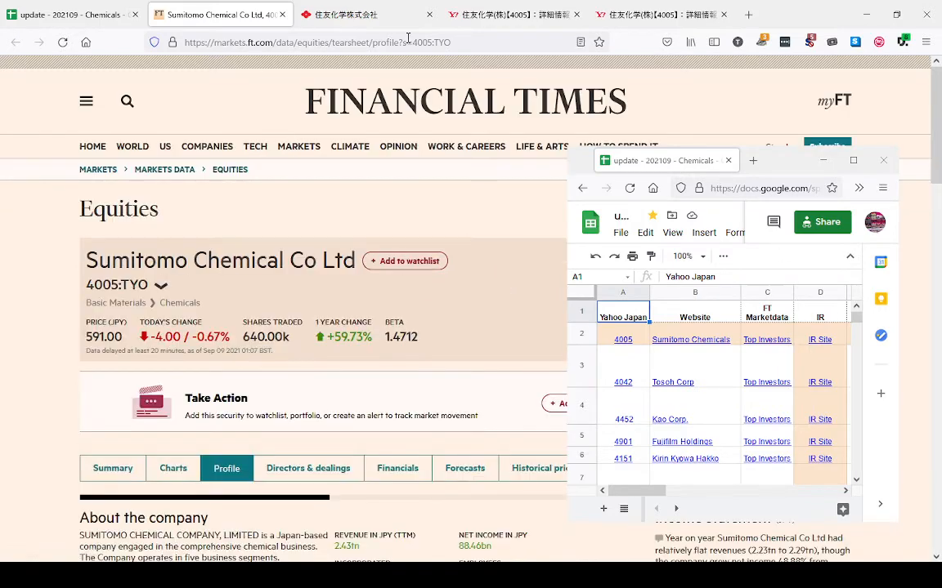
{"action": "left_click_drag", "start_coordinate": [413, 42], "coordinate": [179, 41]}
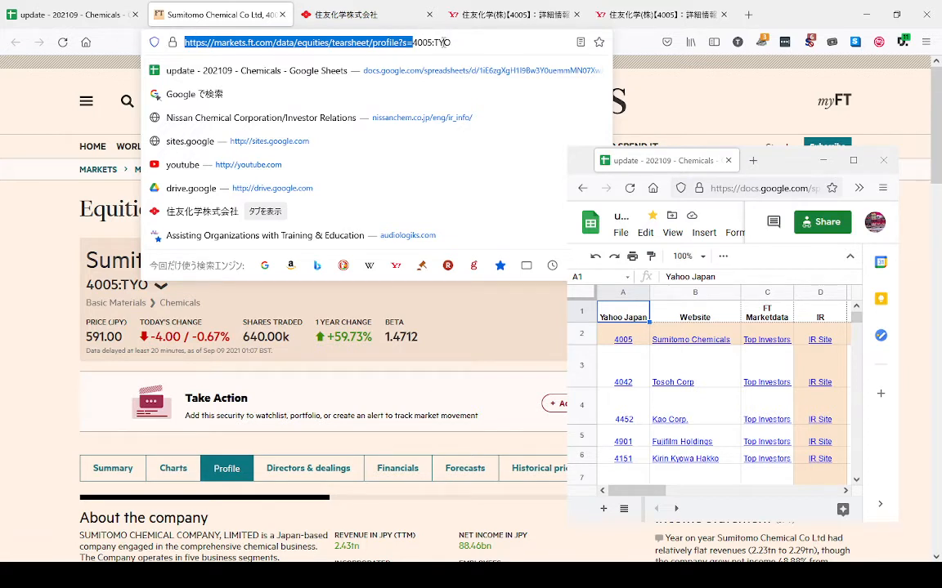
{"action": "left_click", "coordinate": [734, 110]}
Review the company profile, peer analysis and institutional shareholders on the Financial Times page, and return to the spreadsheet.
{"action": "scroll", "coordinate": [491, 300], "scroll_direction": "down", "scroll_amount": 2}
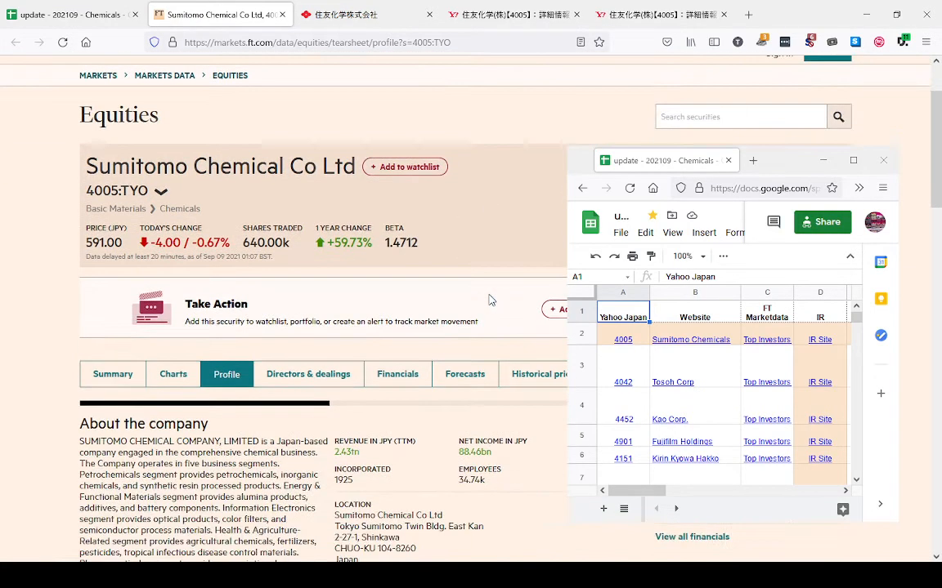
{"action": "scroll", "coordinate": [489, 300], "scroll_direction": "down", "scroll_amount": 3}
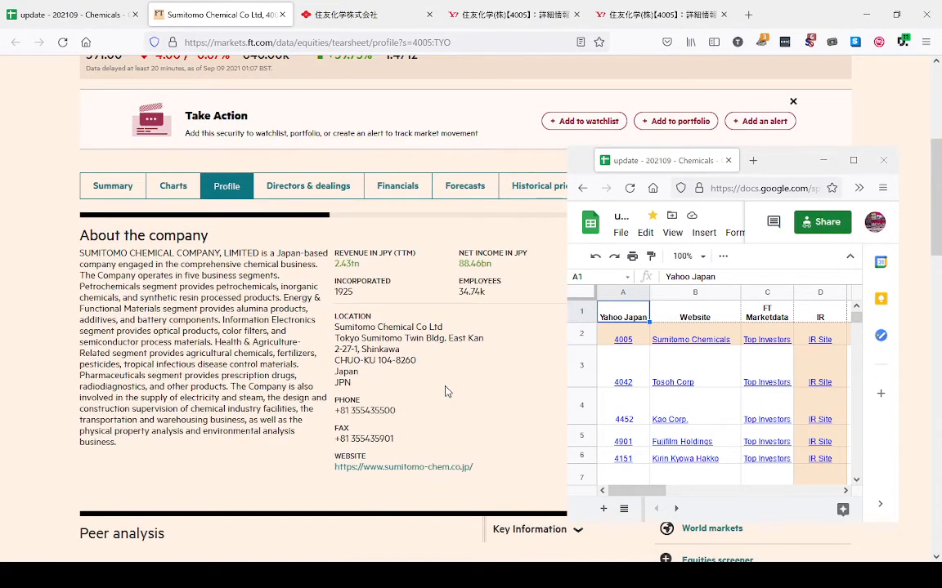
{"action": "scroll", "coordinate": [497, 372], "scroll_direction": "down", "scroll_amount": 7}
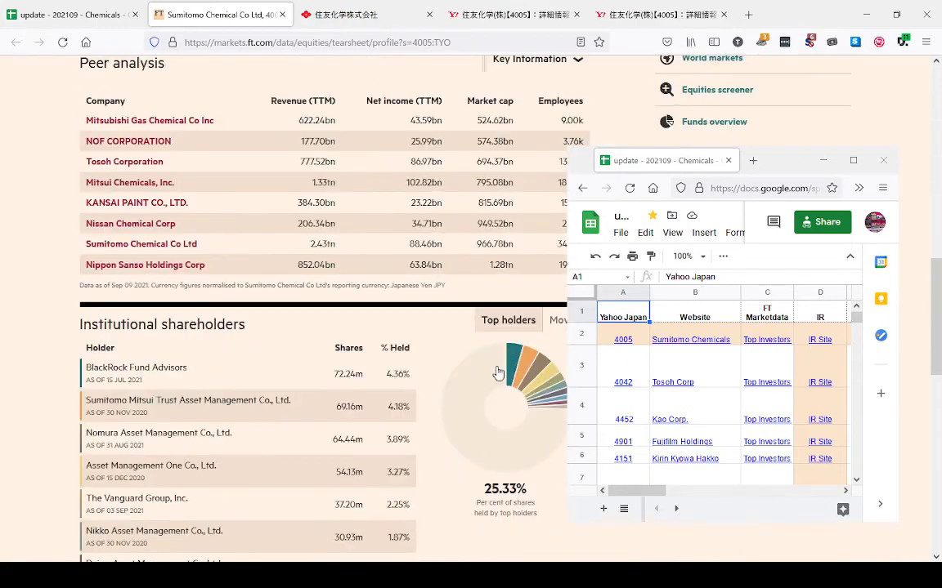
{"action": "scroll", "coordinate": [135, 550], "scroll_direction": "up", "scroll_amount": 8}
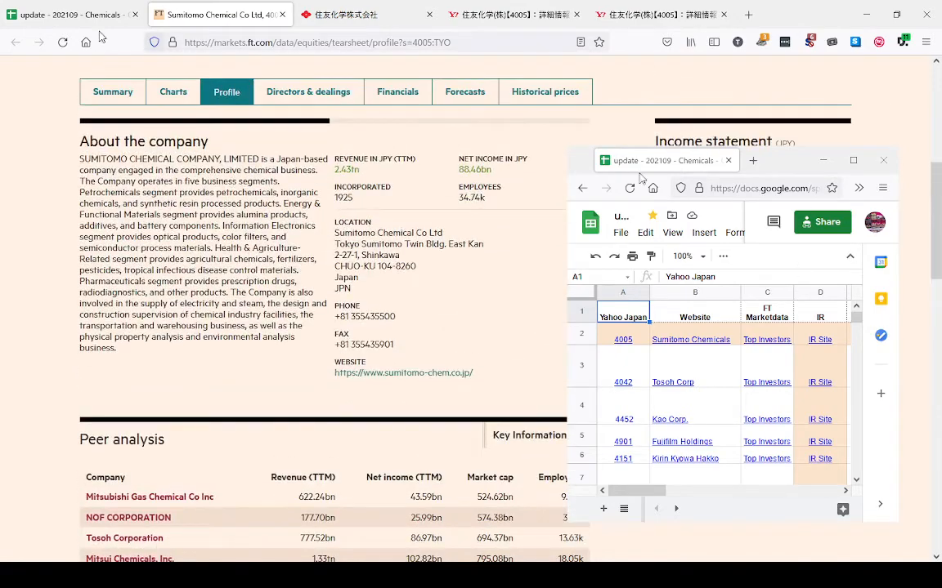
{"action": "left_click", "coordinate": [57, 8]}
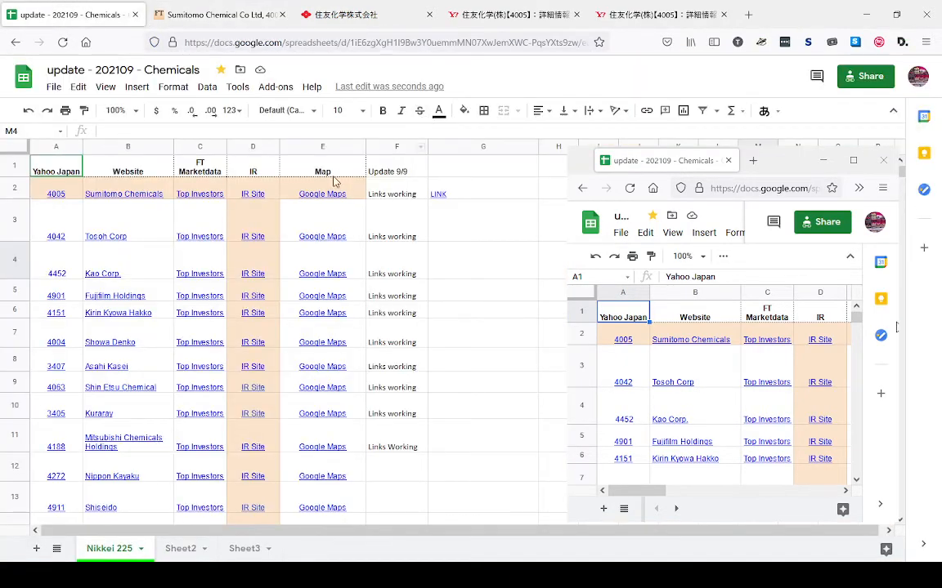
Open row 2's IR Site link, view the English Investor Relations page, and return to the spreadsheet.
{"action": "left_click", "coordinate": [257, 192]}
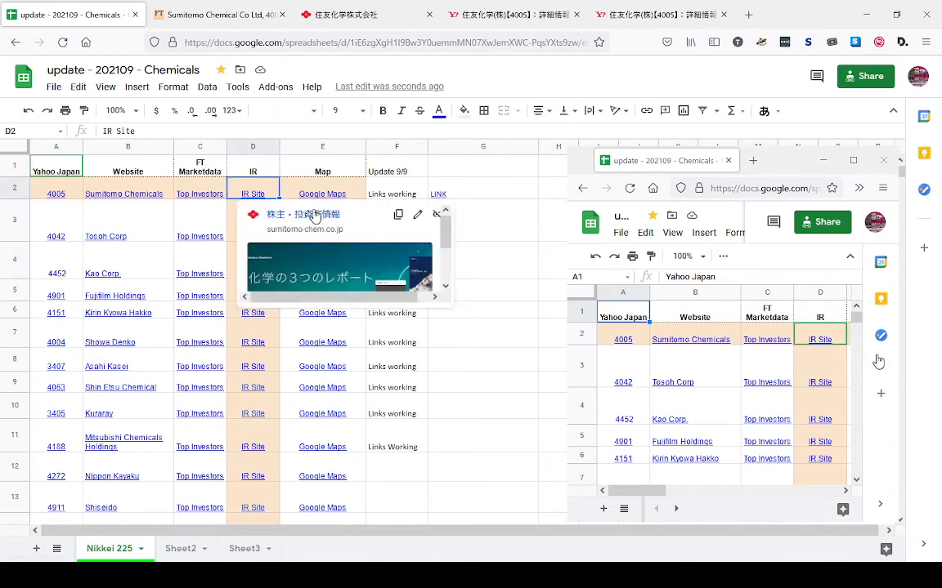
{"action": "left_click", "coordinate": [315, 216]}
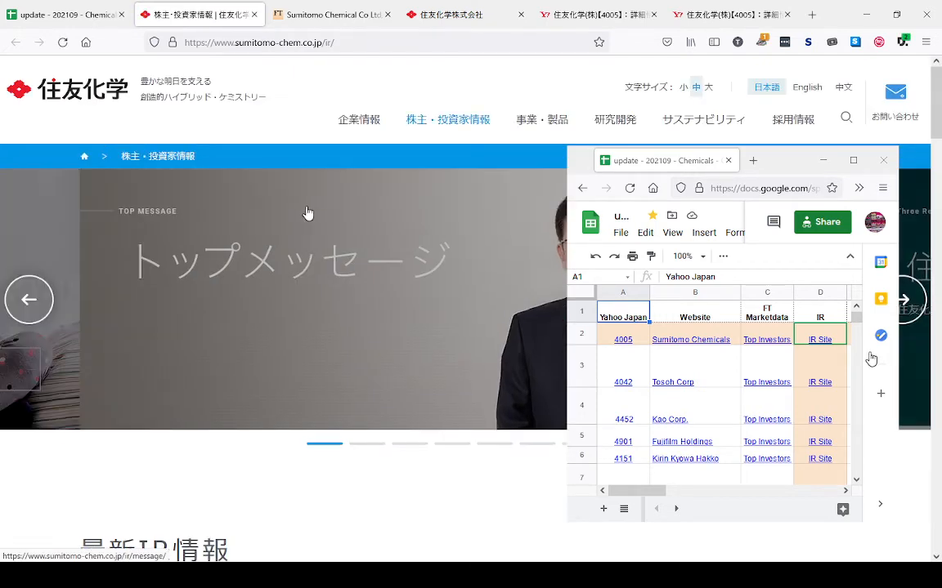
{"action": "left_click", "coordinate": [814, 89]}
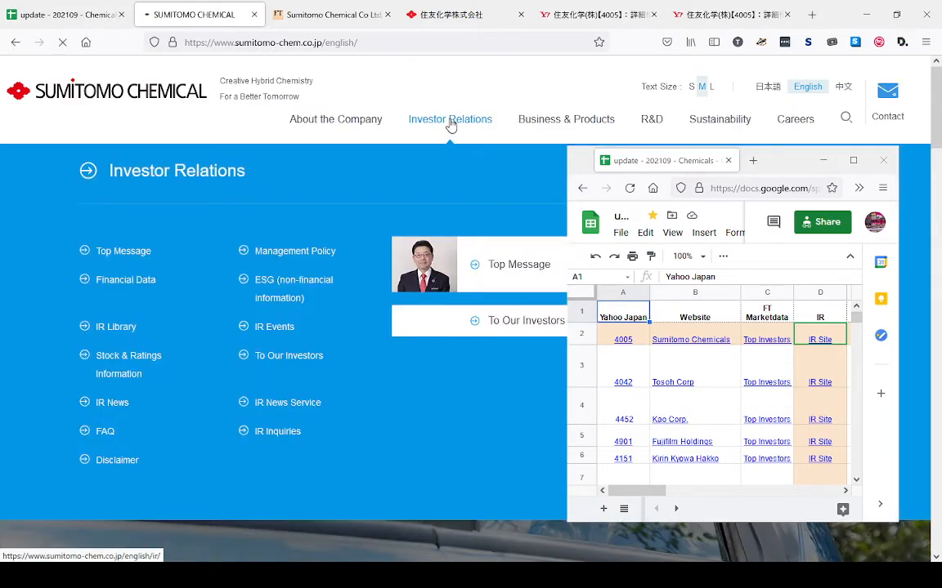
{"action": "left_click", "coordinate": [450, 124]}
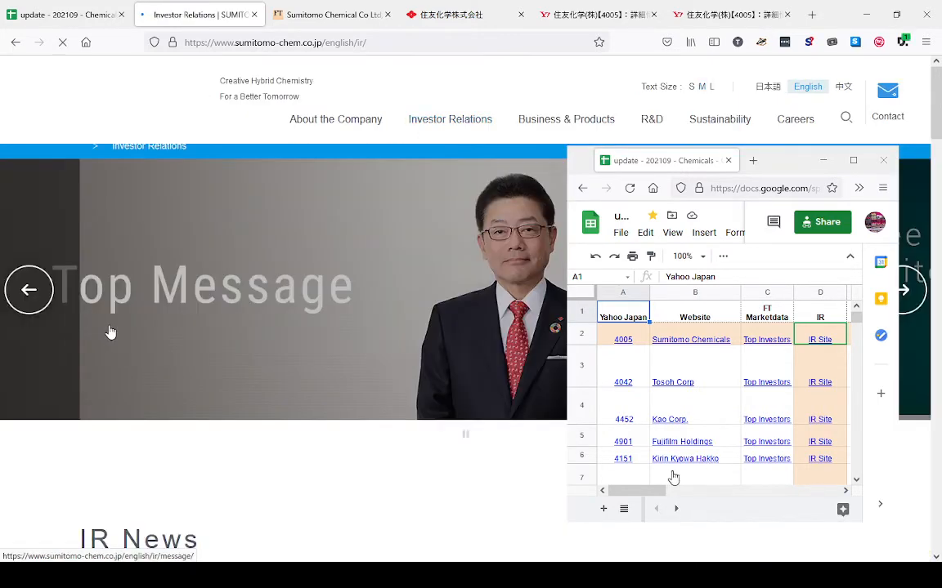
{"action": "scroll", "coordinate": [235, 351], "scroll_direction": "down", "scroll_amount": 6}
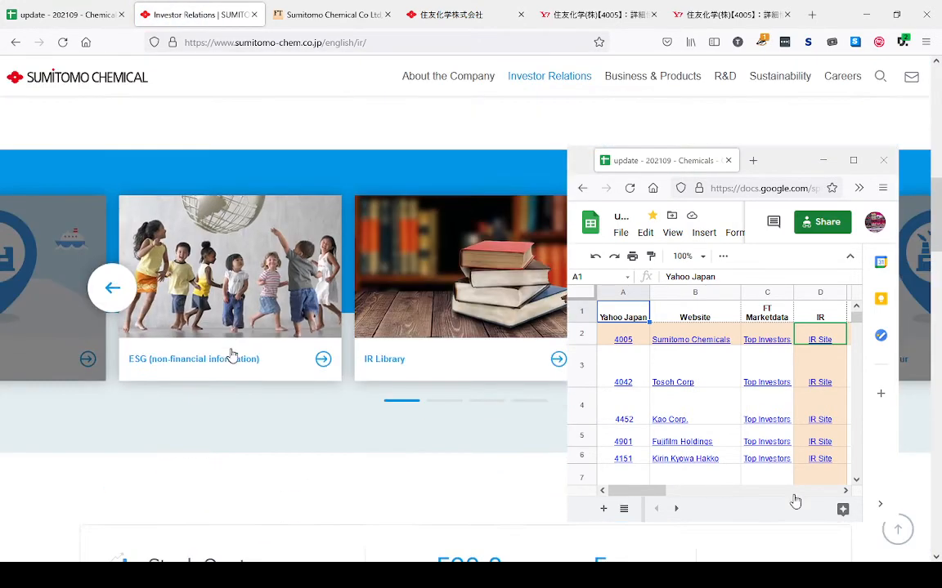
{"action": "scroll", "coordinate": [232, 353], "scroll_direction": "down", "scroll_amount": 3}
{"action": "left_click", "coordinate": [54, 20]}
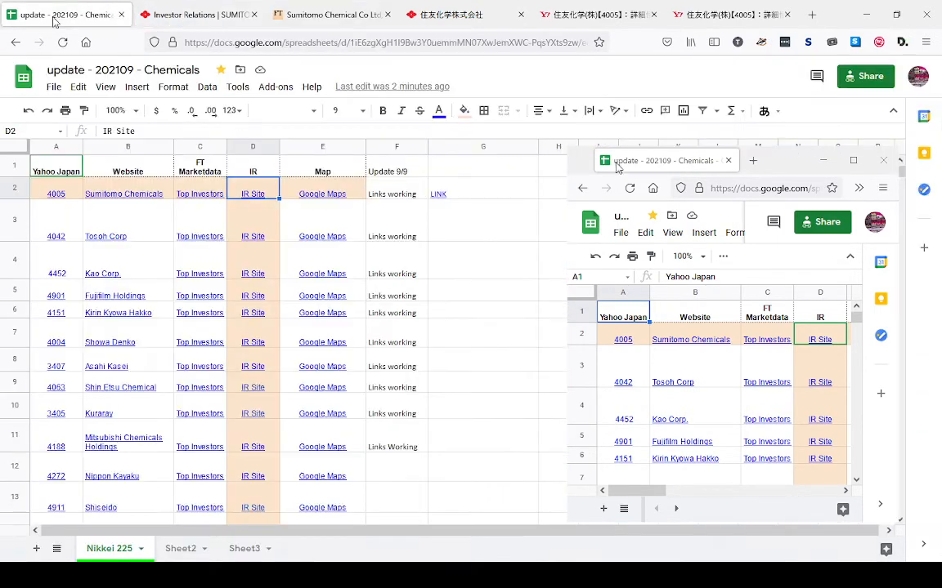
Open row 2's Google Maps link and examine the base and search query in the page's address.
{"action": "mouse_move", "coordinate": [354, 189]}
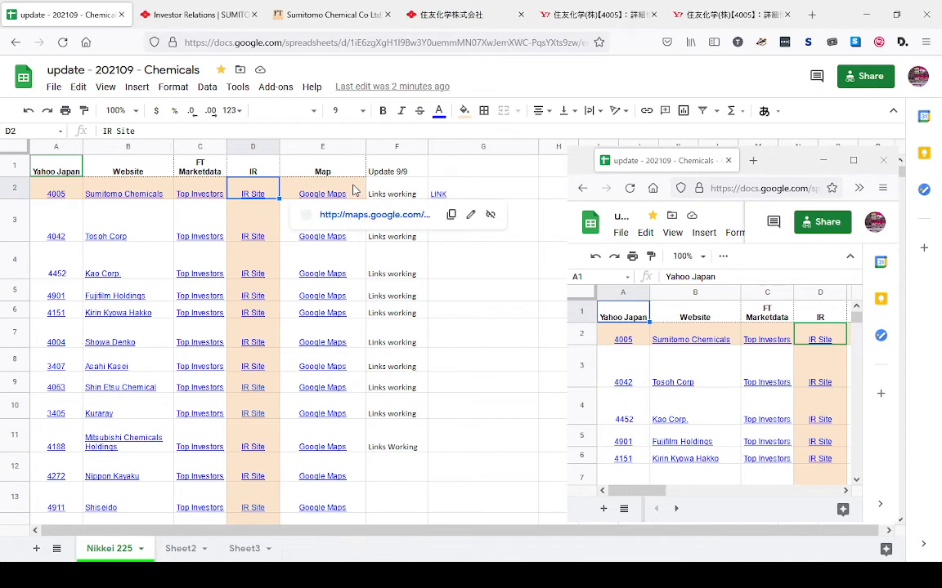
{"action": "left_click", "coordinate": [356, 216]}
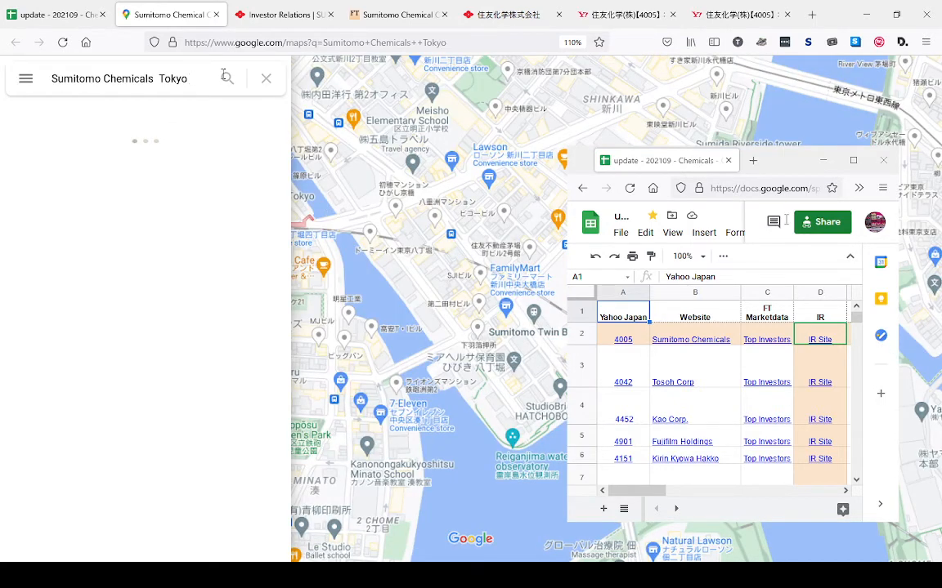
{"action": "left_click", "coordinate": [323, 41]}
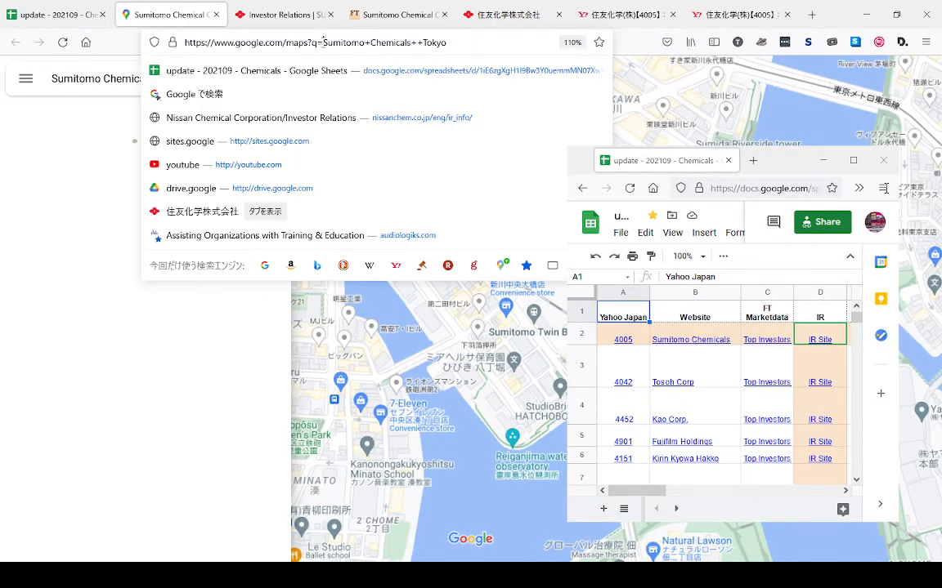
{"action": "left_click_drag", "start_coordinate": [322, 42], "coordinate": [181, 41]}
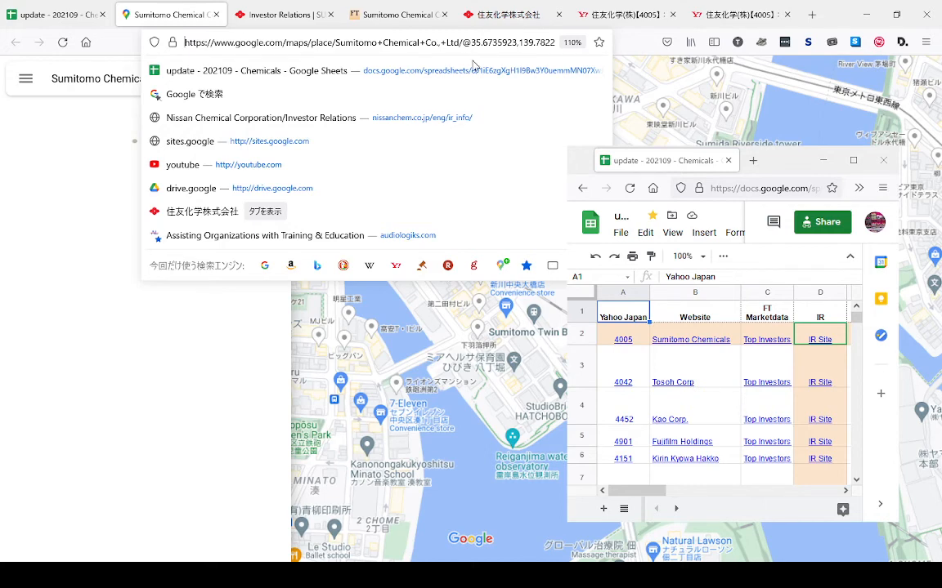
{"action": "key", "text": "Escape"}
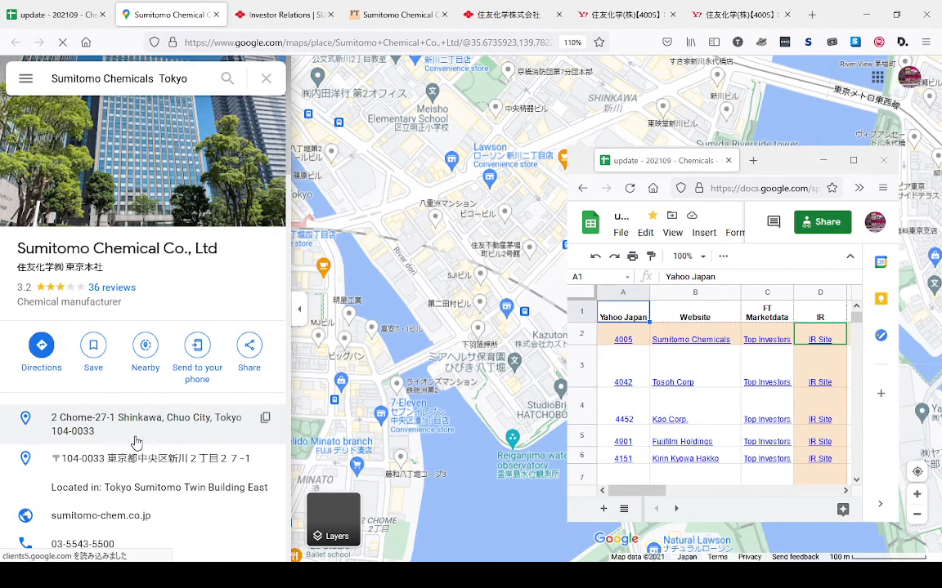
Review the Google Maps listing's contact details, photos and reviews for Sumitomo Chemical, and return to the spreadsheet.
{"action": "scroll", "coordinate": [137, 442], "scroll_direction": "down", "scroll_amount": 5}
{"action": "scroll", "coordinate": [136, 441], "scroll_direction": "down", "scroll_amount": 2}
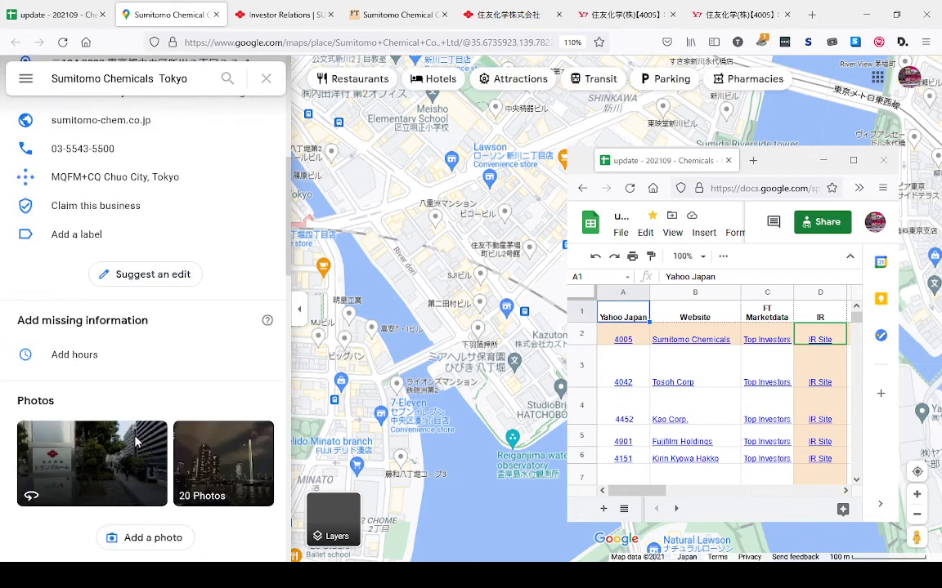
{"action": "scroll", "coordinate": [137, 441], "scroll_direction": "down", "scroll_amount": 3}
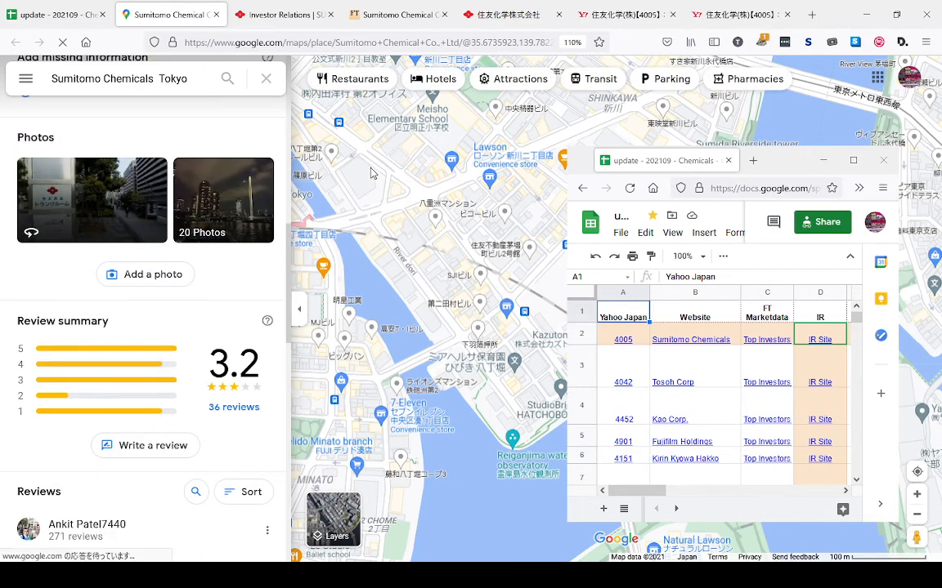
{"action": "scroll", "coordinate": [122, 301], "scroll_direction": "down", "scroll_amount": 2}
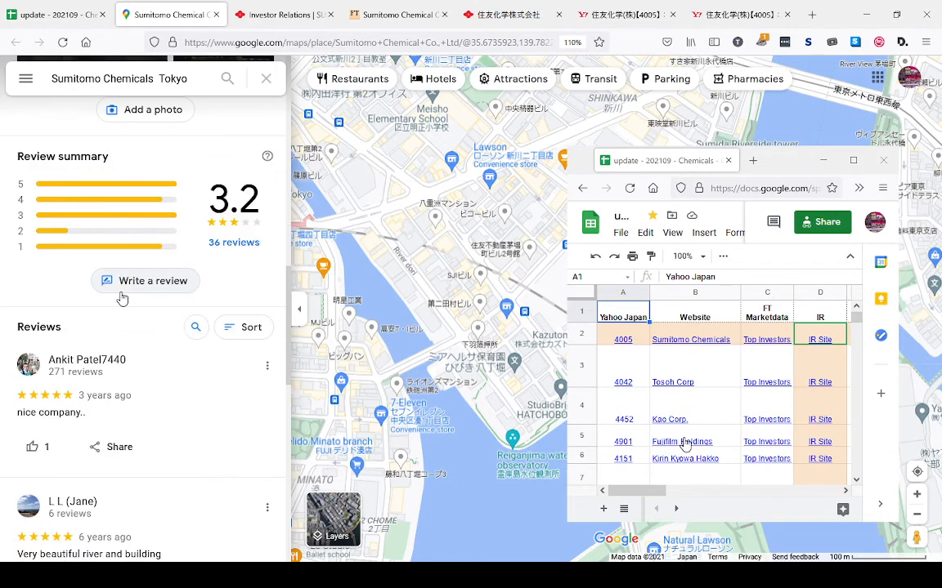
{"action": "left_click", "coordinate": [31, 10]}
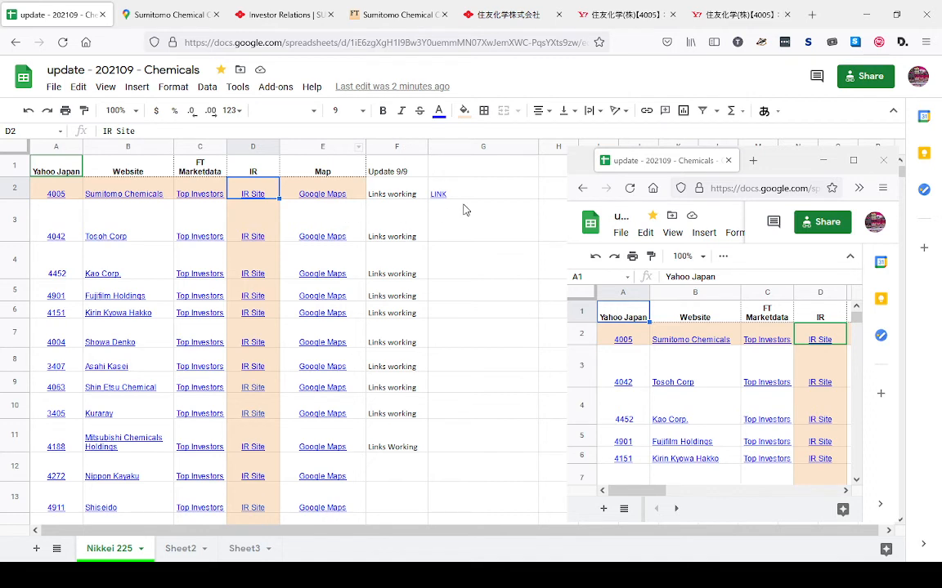
Look through the full list of companies and their link columns on the Nikkei 225 sheet, down to Ube Industries and back to the header row.
{"action": "left_click", "coordinate": [462, 167]}
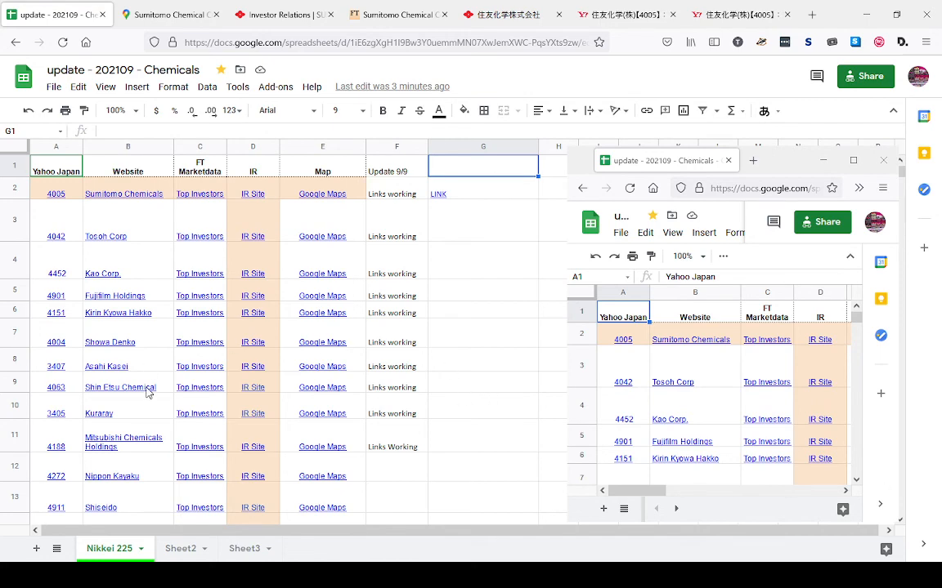
{"action": "scroll", "coordinate": [149, 393], "scroll_direction": "down", "scroll_amount": 3}
{"action": "scroll", "coordinate": [149, 393], "scroll_direction": "up", "scroll_amount": 3}
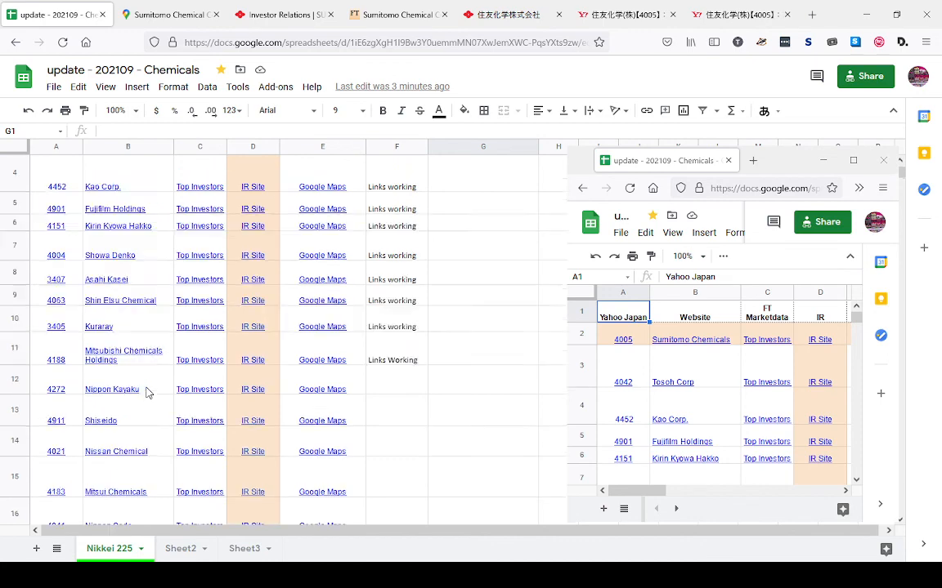
{"action": "scroll", "coordinate": [148, 394], "scroll_direction": "down", "scroll_amount": 5}
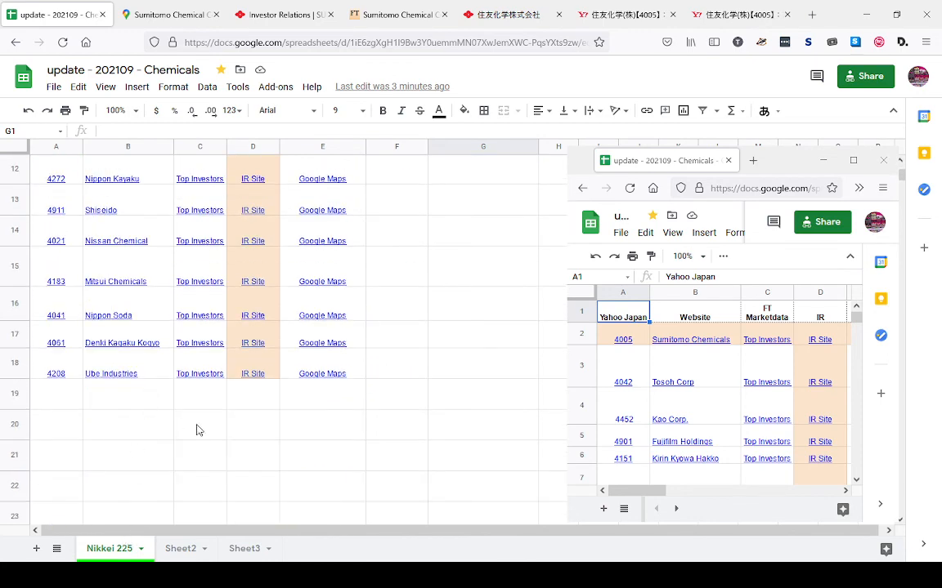
{"action": "scroll", "coordinate": [190, 437], "scroll_direction": "up", "scroll_amount": 5}
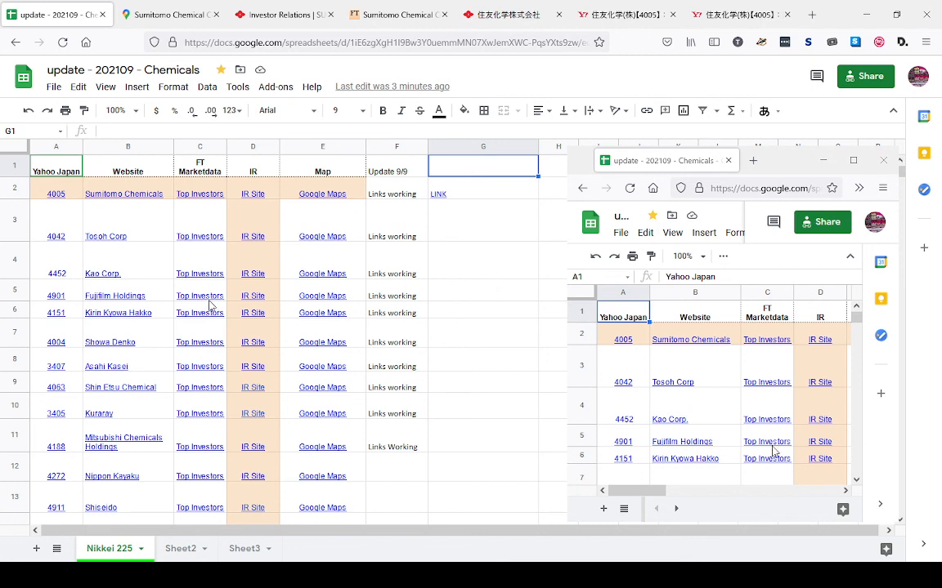
{"action": "mouse_move", "coordinate": [333, 288]}
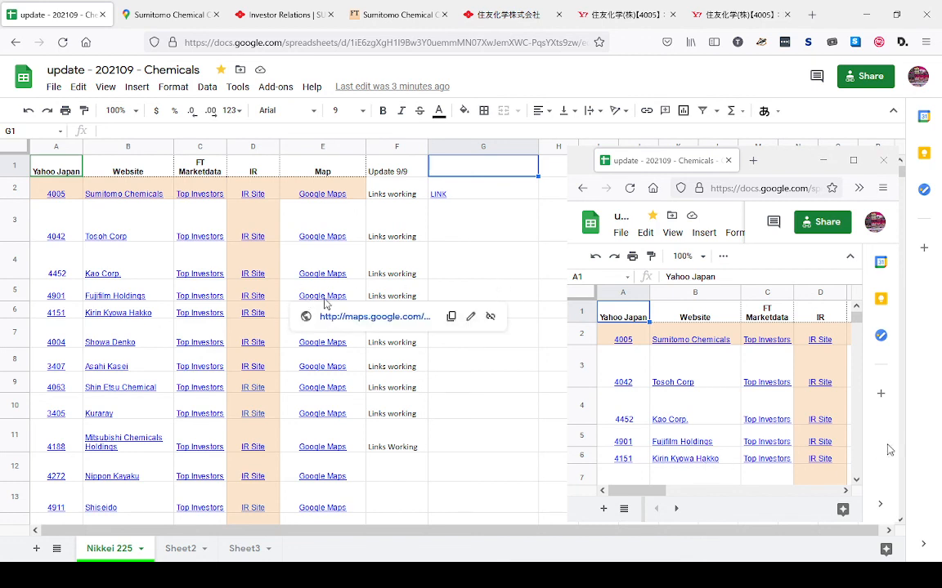